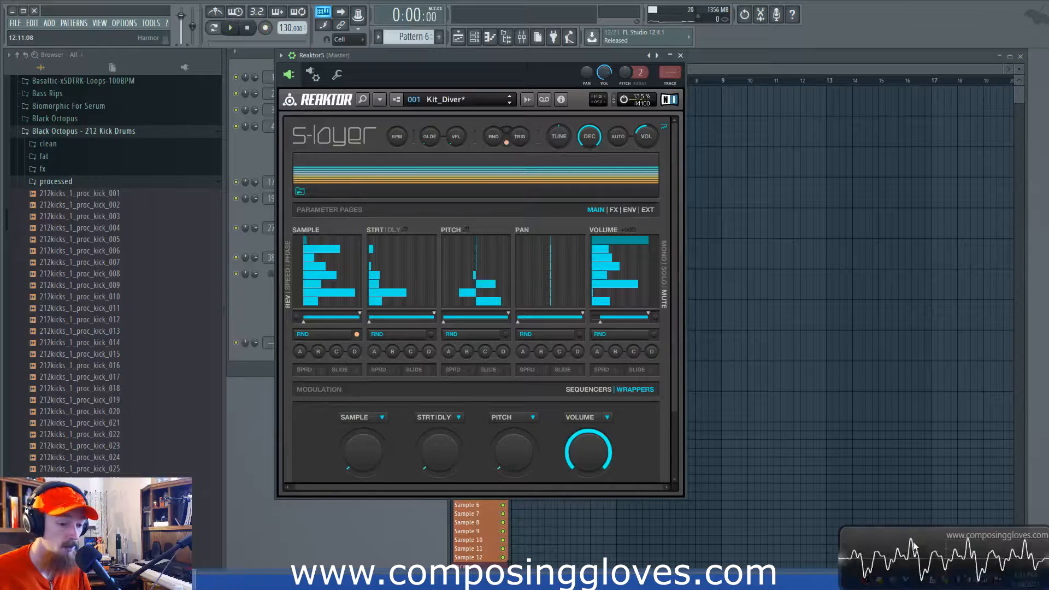
Reposition the Reaktor window, look through the FX, ENV and EXT parameter pages, and return to the MAIN page
left_click_drag(399, 55, 479, 60)
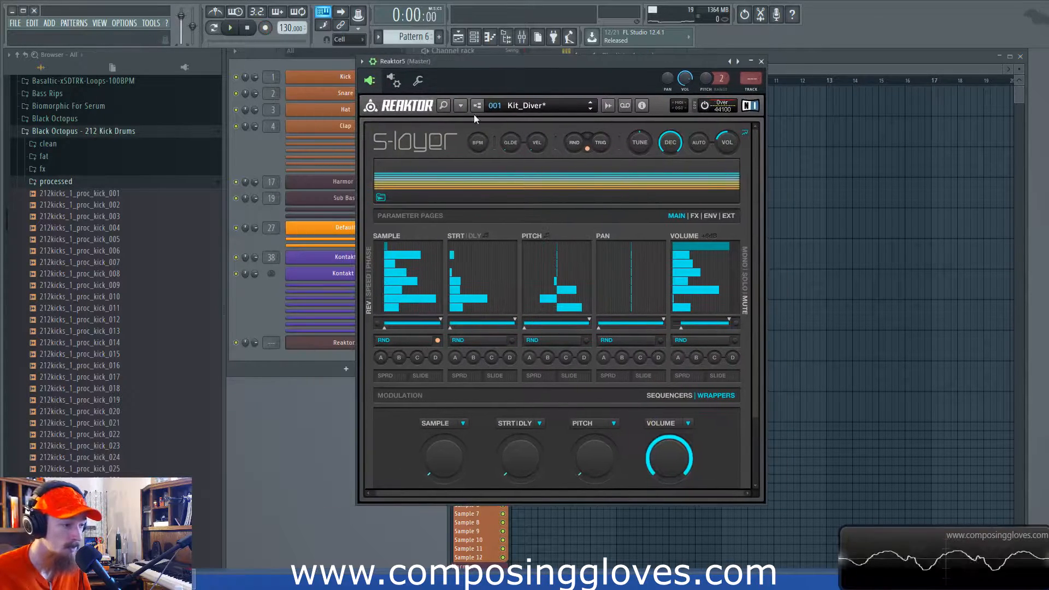
left_click(694, 215)
left_click(710, 216)
left_click(727, 216)
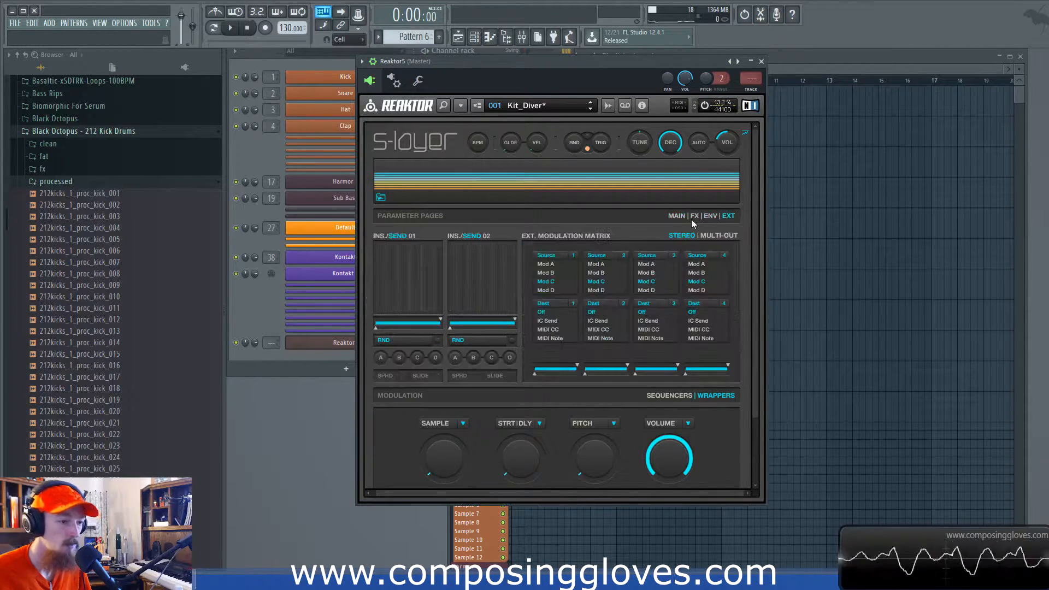
left_click(677, 216)
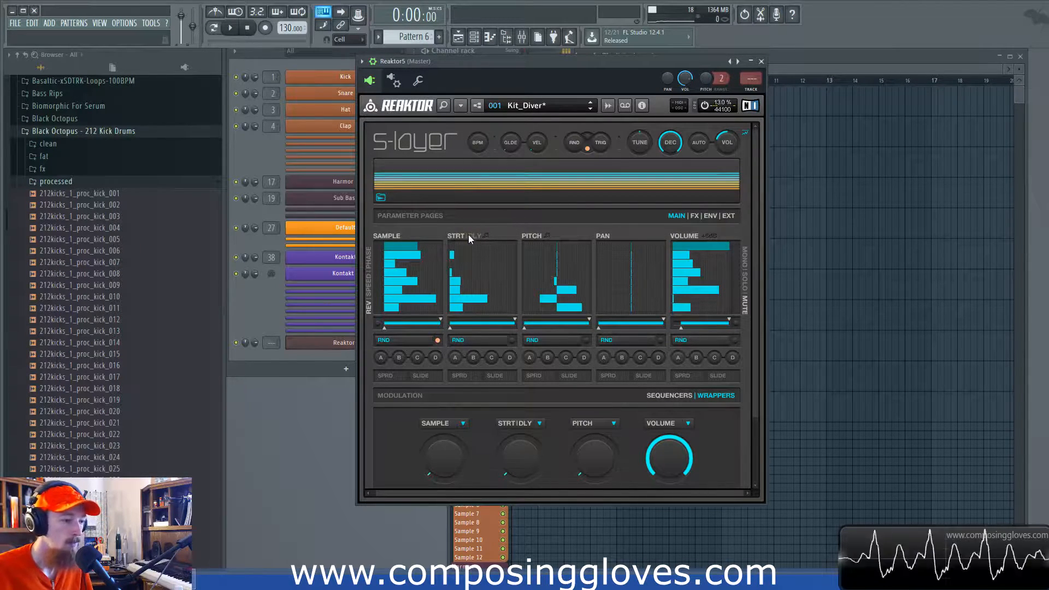
View the kit's sample list and key map, and hide them again
left_click_drag(465, 248, 446, 245)
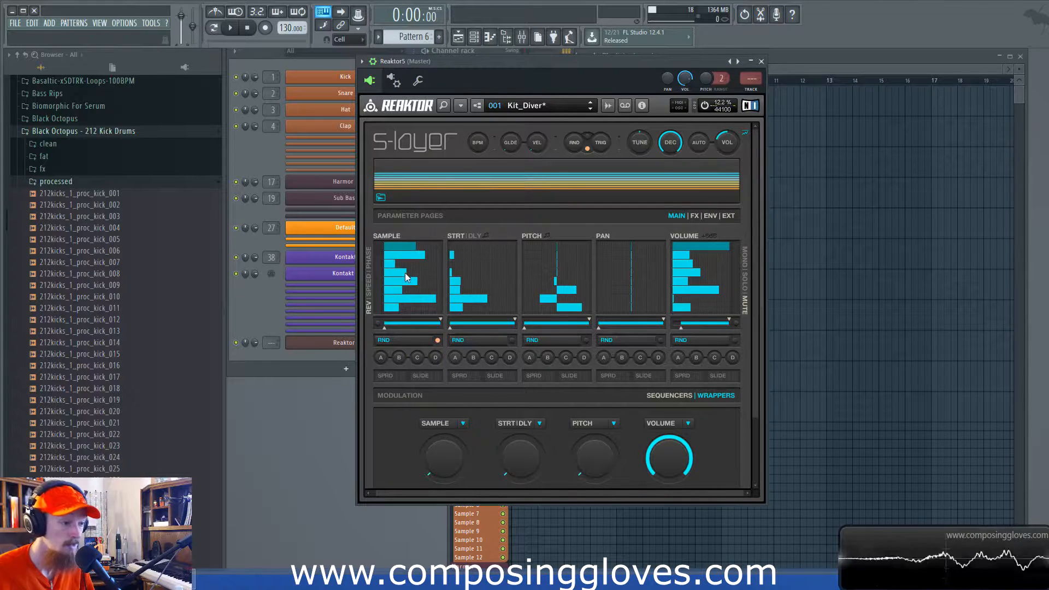
left_click(607, 105)
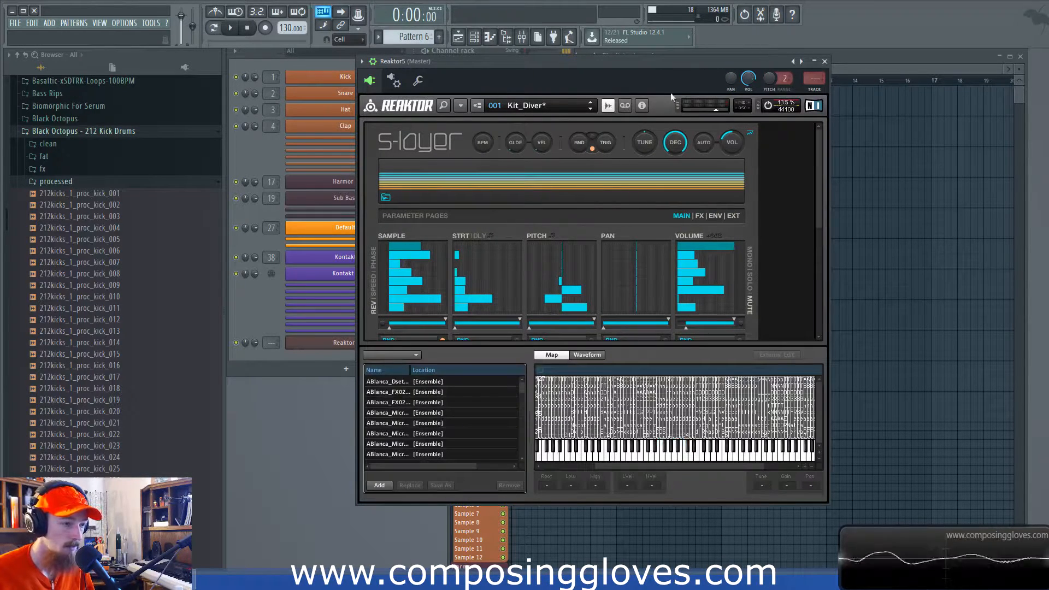
left_click(608, 105)
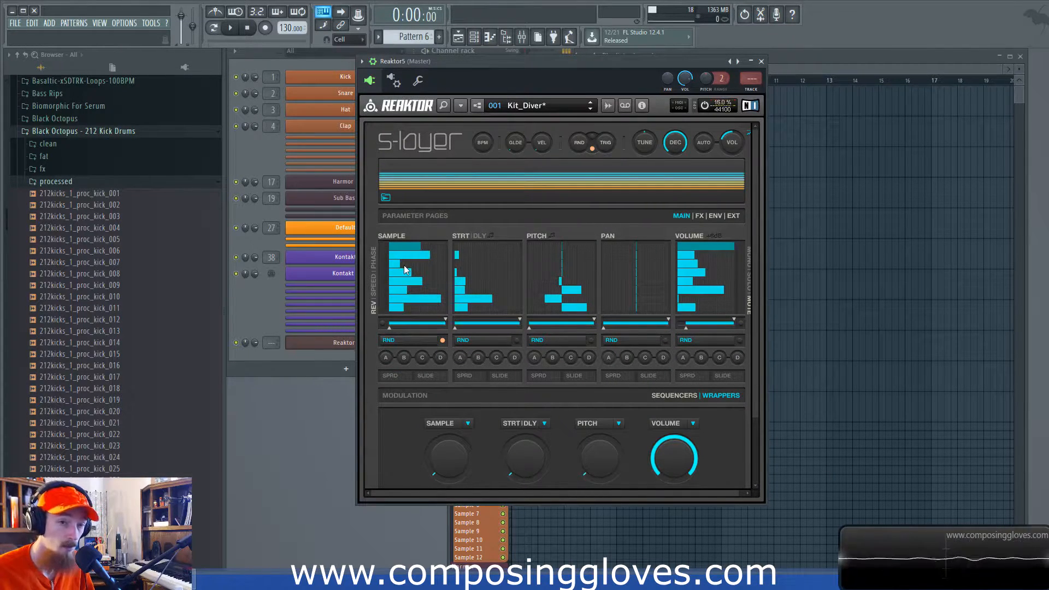
Randomize the Sample column, and apply master randomization with the Start and Pitch columns included
left_click(412, 342)
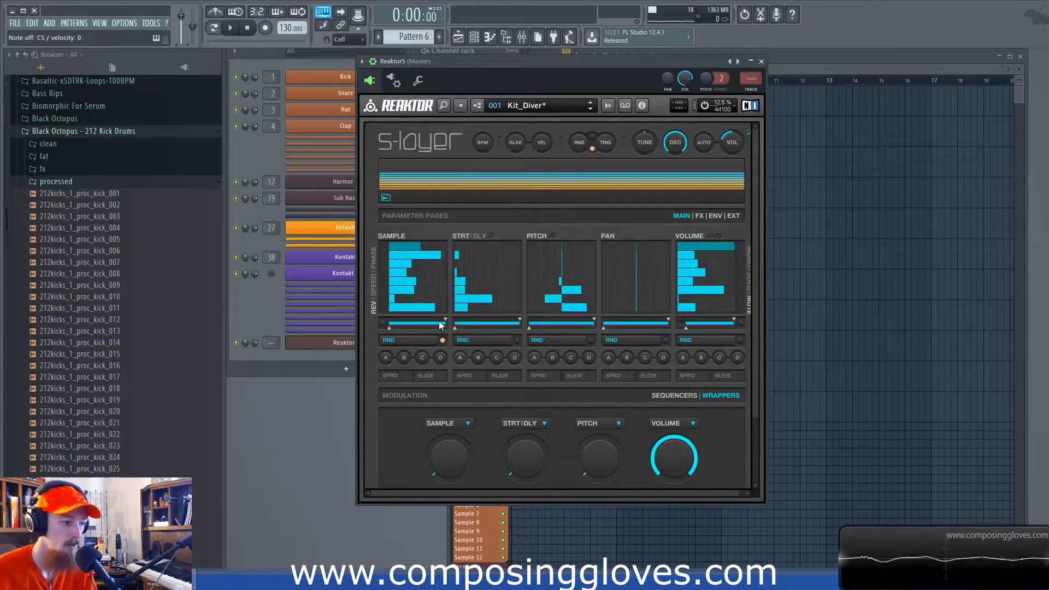
left_click(576, 143)
left_click(575, 143)
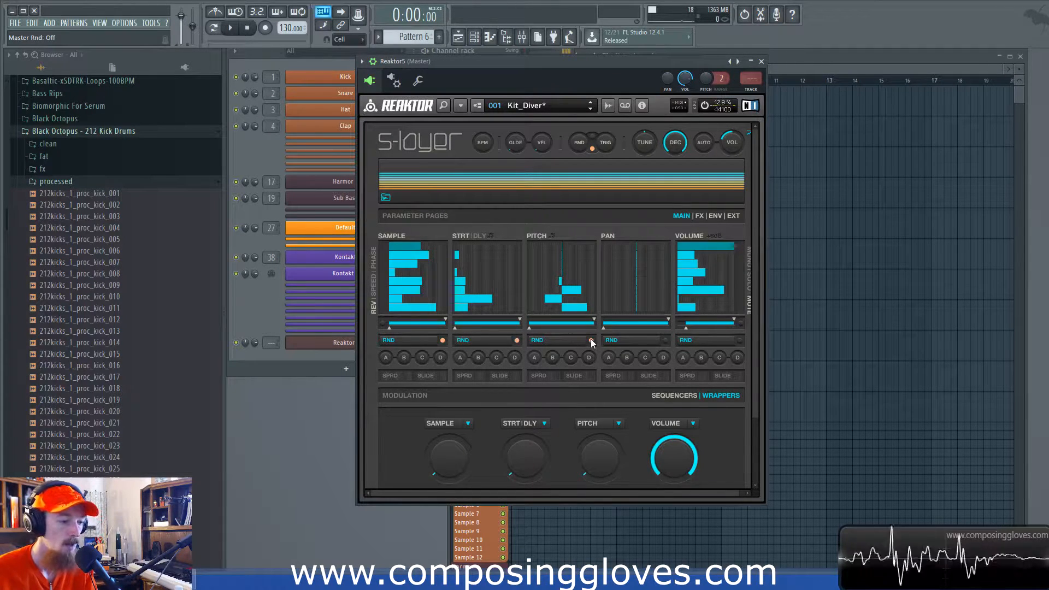
left_click(570, 143)
left_click(571, 143)
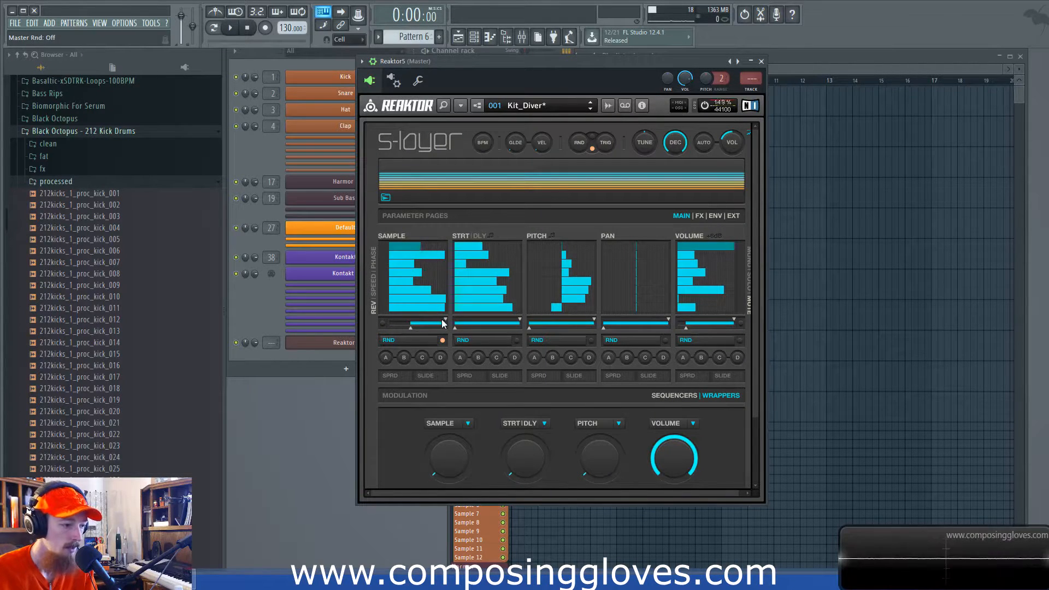
Narrow the Sample column's random range by lowering its upper limit, and check the kit's sample map
left_click_drag(441, 319, 412, 317)
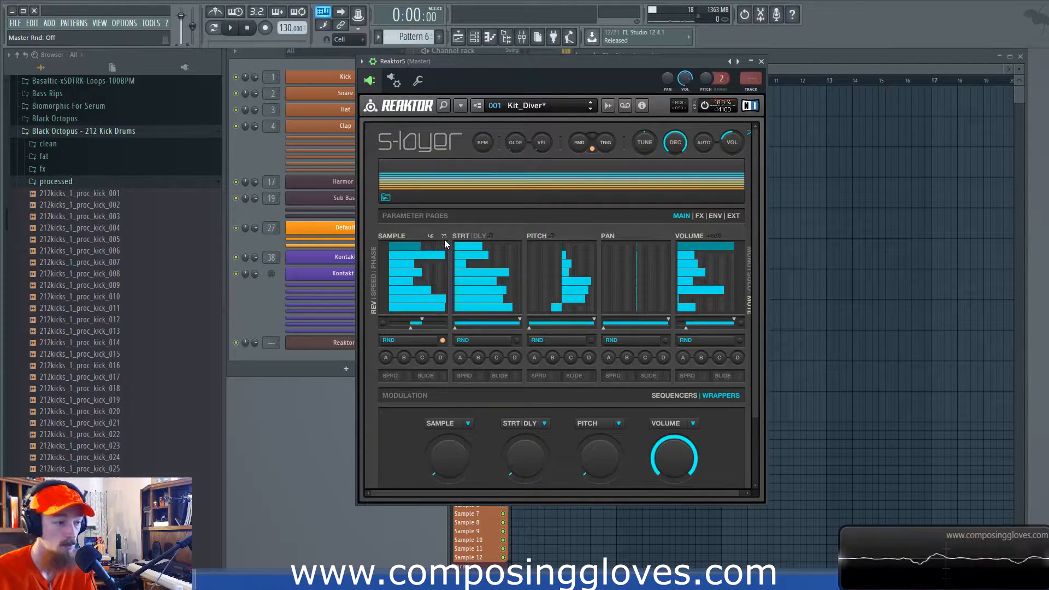
left_click(610, 107)
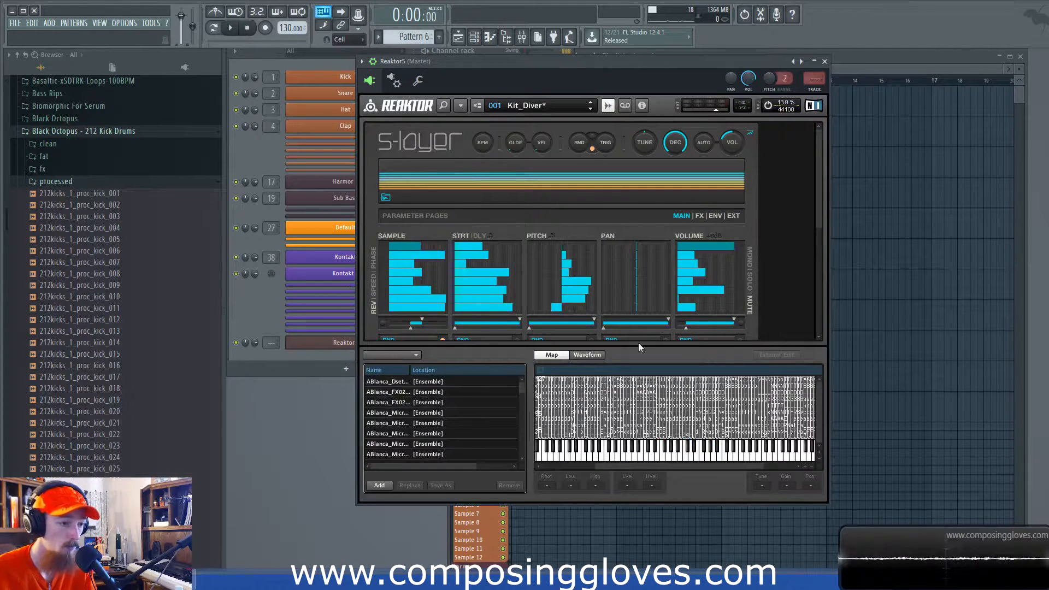
left_click(608, 105)
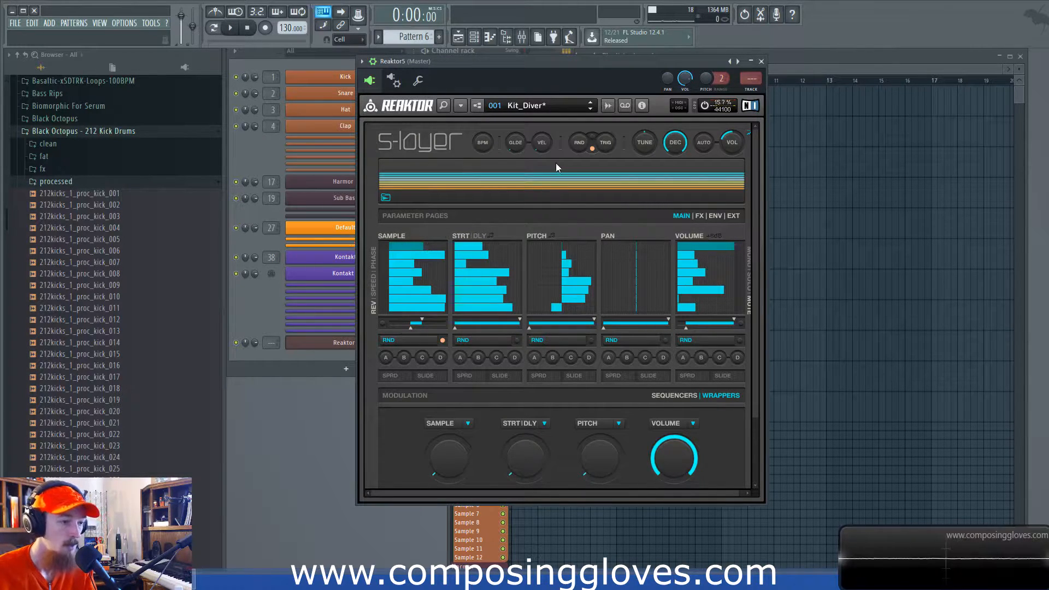
Randomize the Sample column three times within its narrowed range
left_click(417, 342)
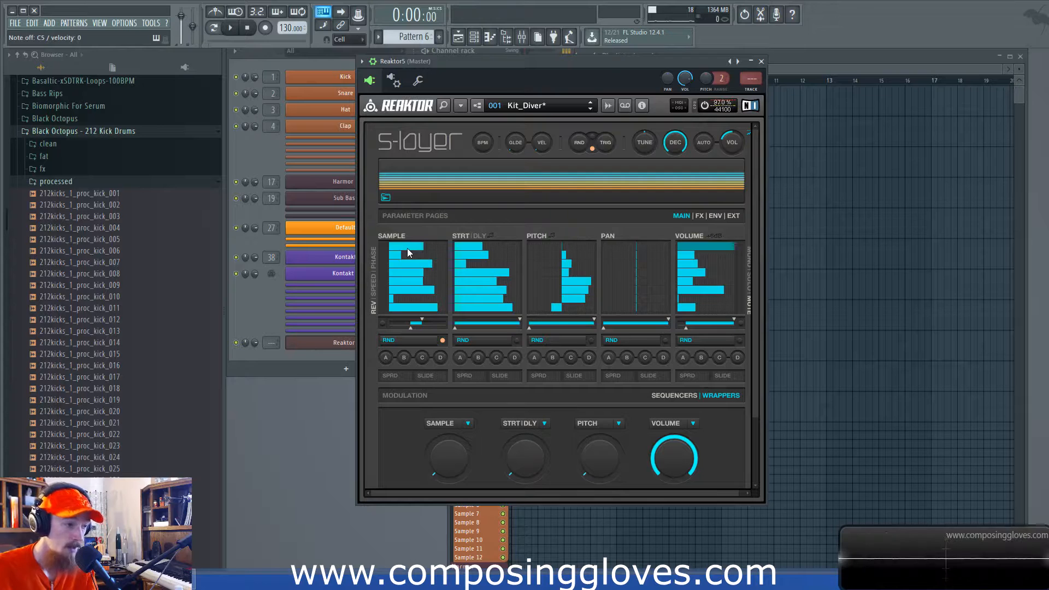
left_click(412, 339)
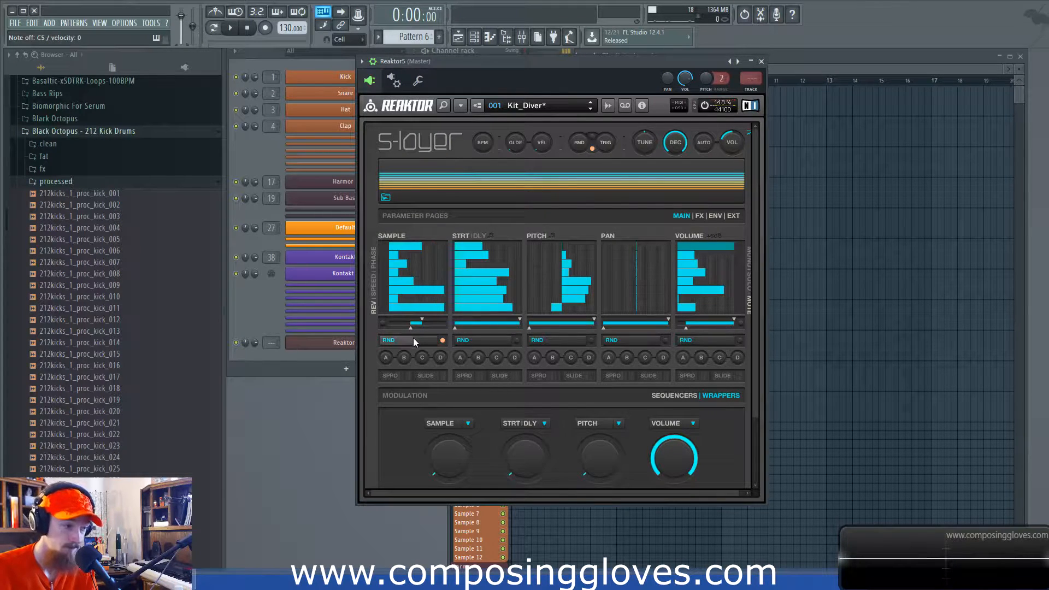
left_click(413, 341)
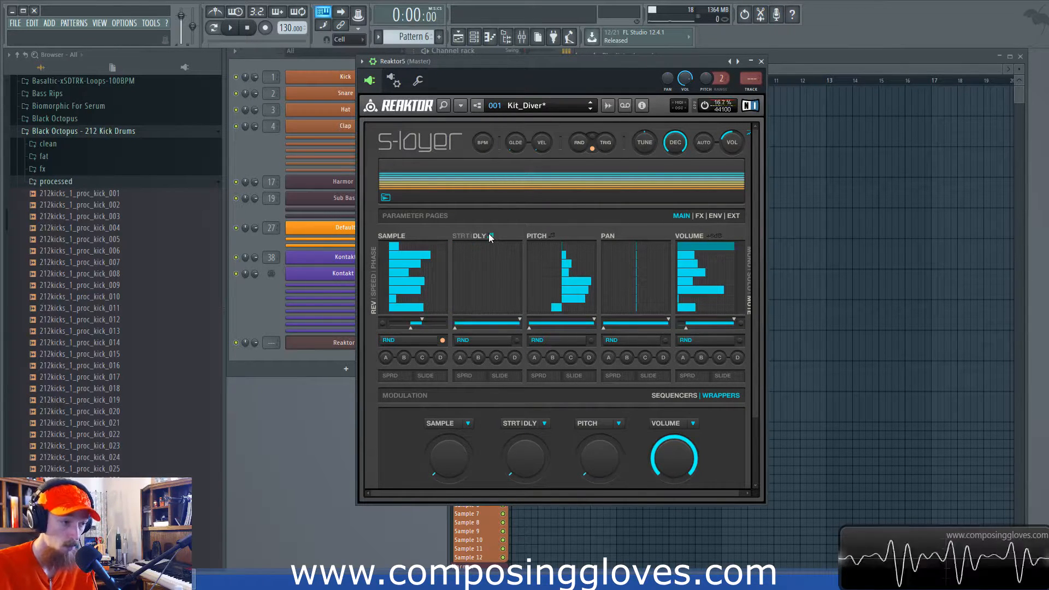
Return the Start/Delay column to Start values and load the Kick channel's sample into Edison
left_click(468, 235)
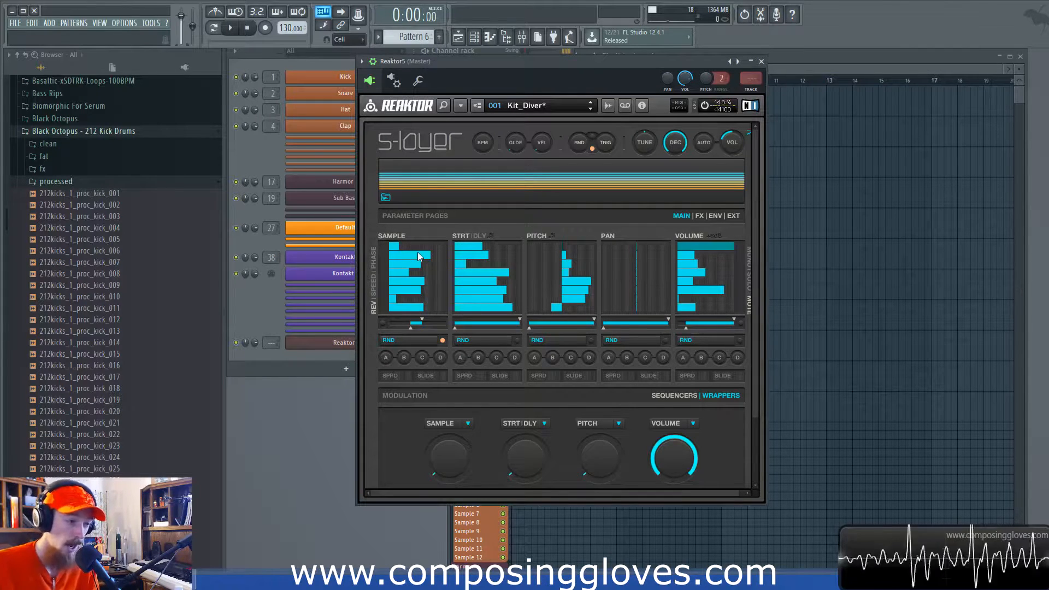
left_click(260, 297)
left_click(349, 77)
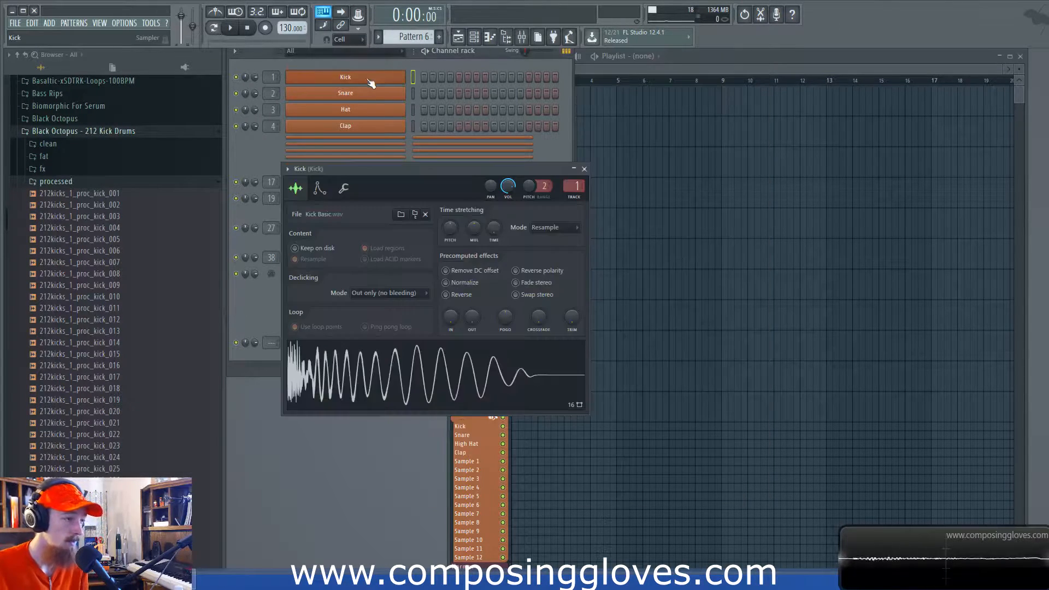
left_click_drag(460, 176, 522, 169)
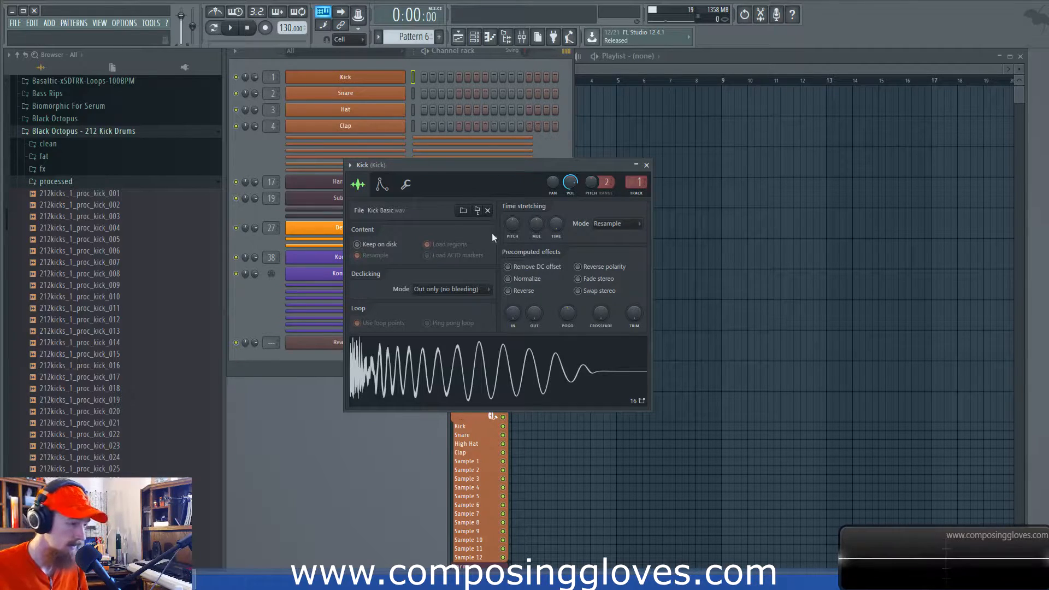
key("ctrl+e")
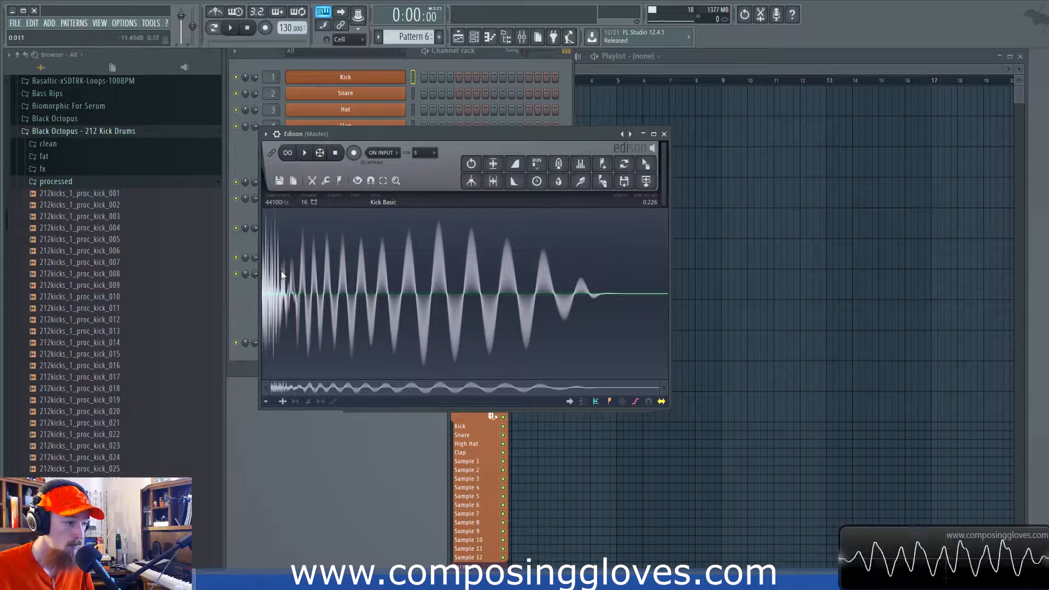
Select the kick waveform after its initial transient, from about 0:017 to 0:208, and return to the Reaktor channel
left_click_drag(294, 270, 635, 268)
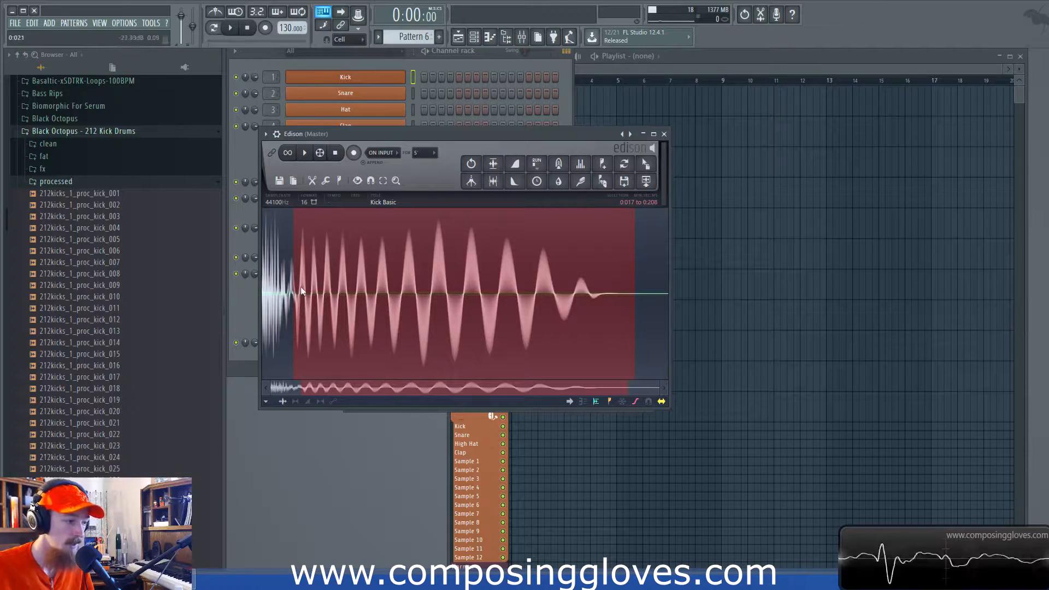
left_click_drag(293, 286, 278, 309)
left_click(246, 321)
left_click(344, 342)
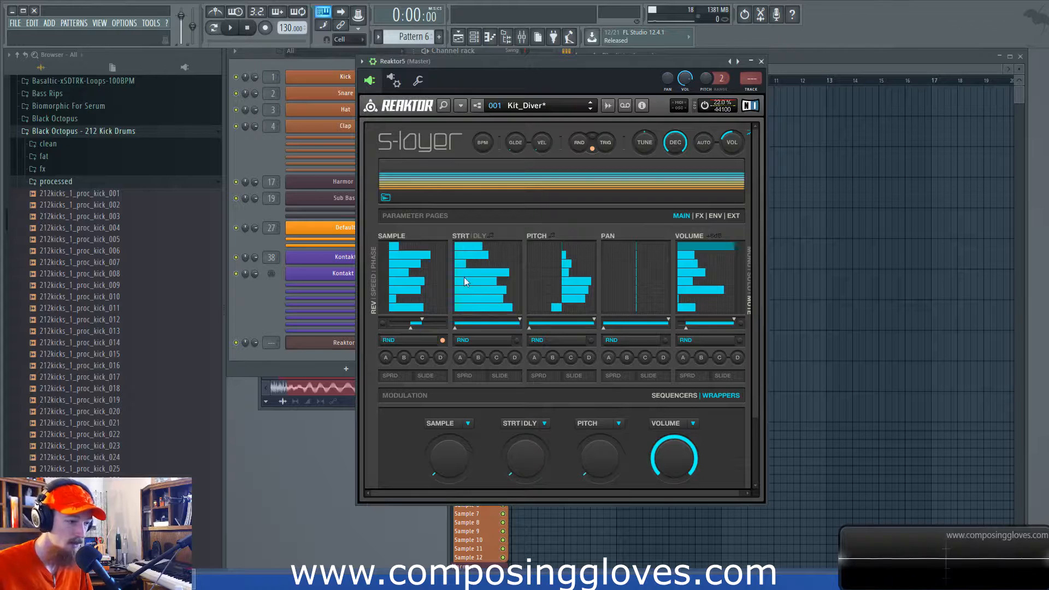
left_click_drag(682, 493, 687, 493)
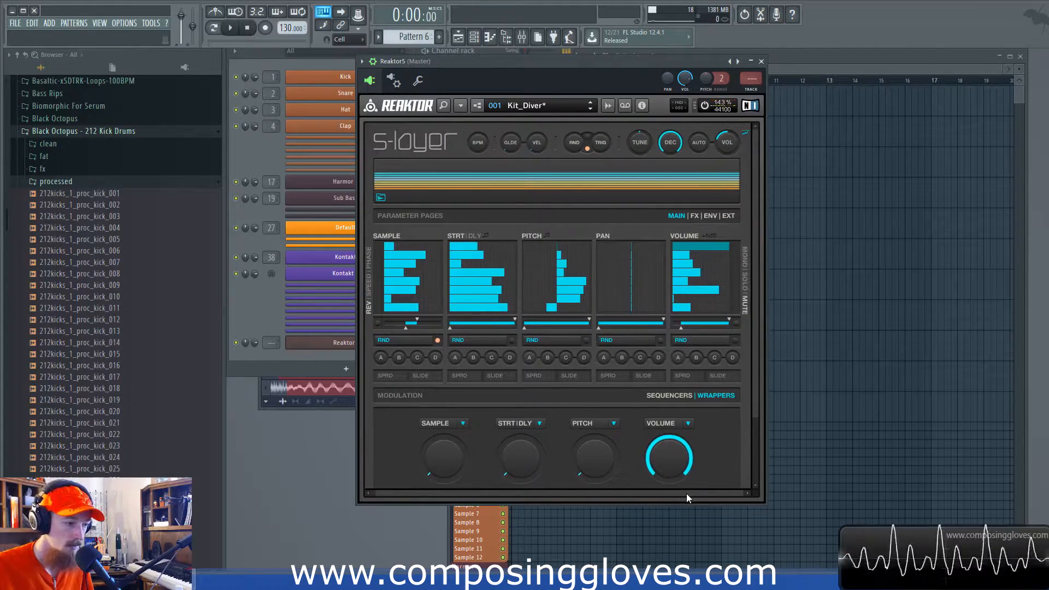
Solo the top sample layer to compare a high start offset with zero, and return the layer control to Mute mode
left_click(746, 280)
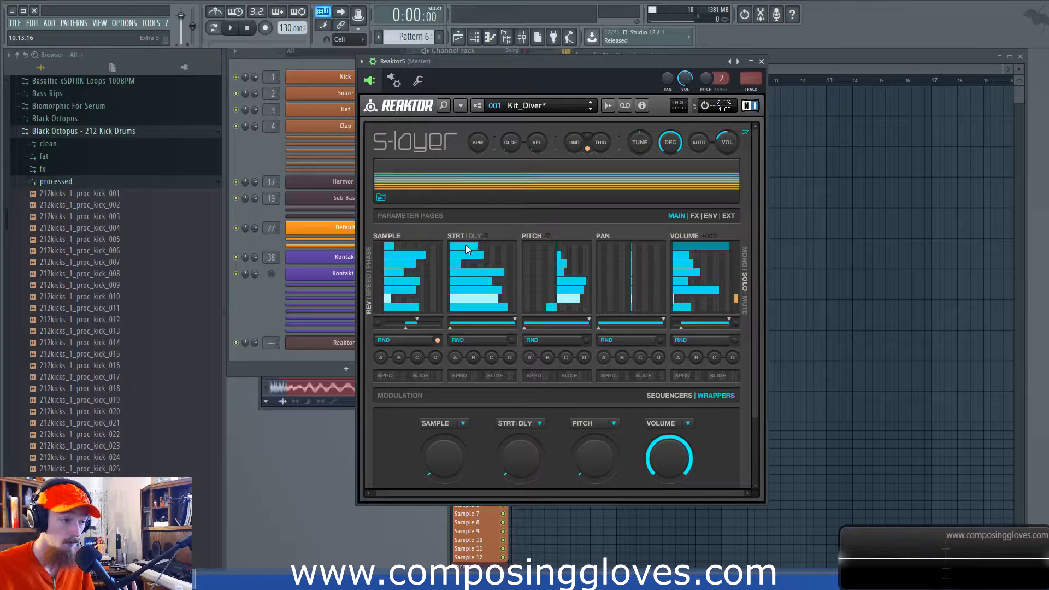
left_click_drag(495, 247, 509, 250)
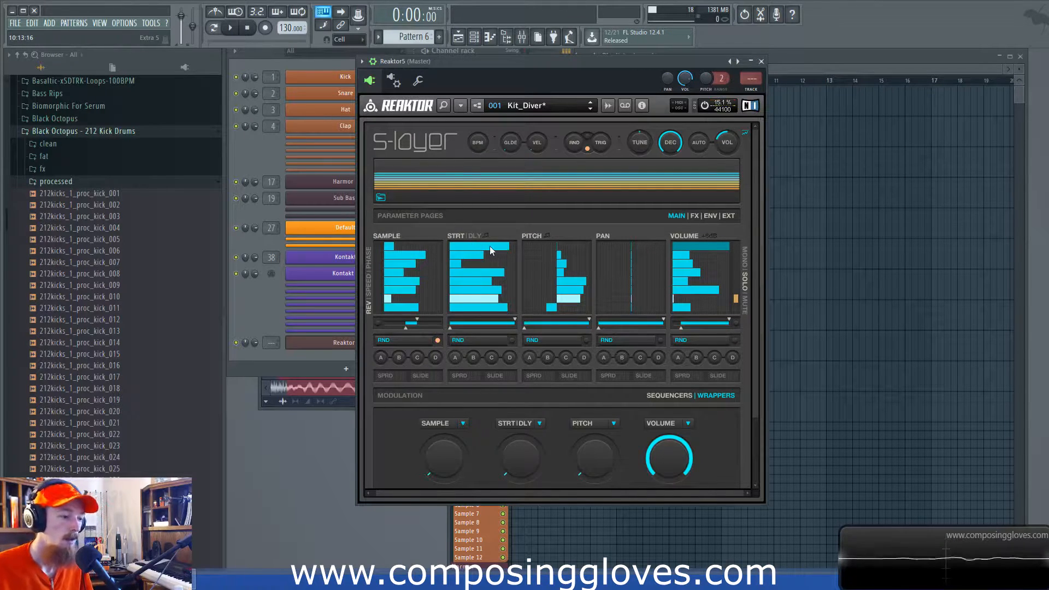
left_click_drag(490, 246, 448, 247)
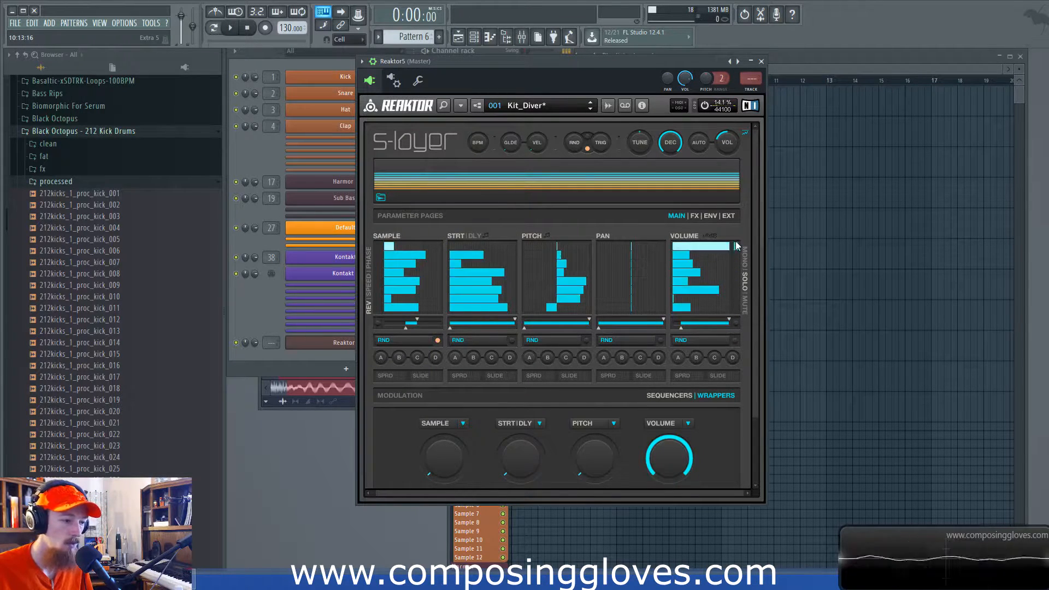
left_click_drag(456, 245, 505, 249)
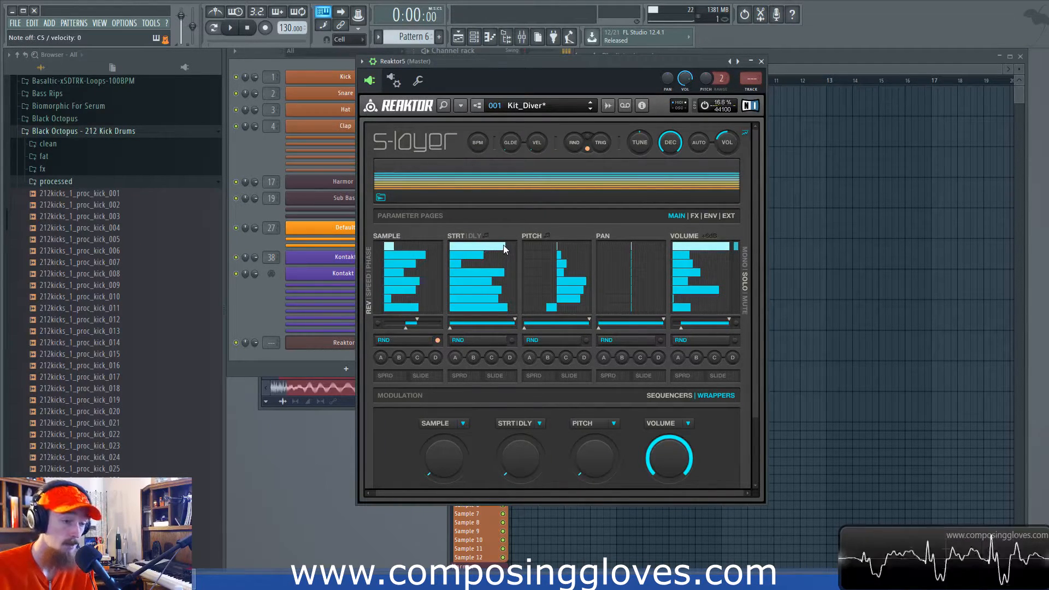
left_click_drag(500, 248, 443, 245)
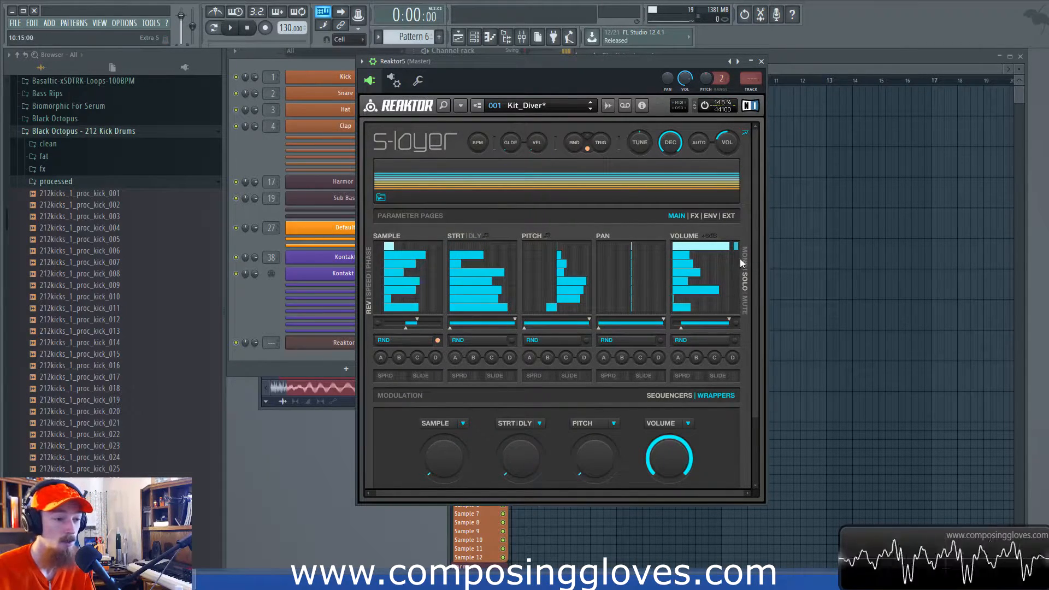
left_click(743, 312)
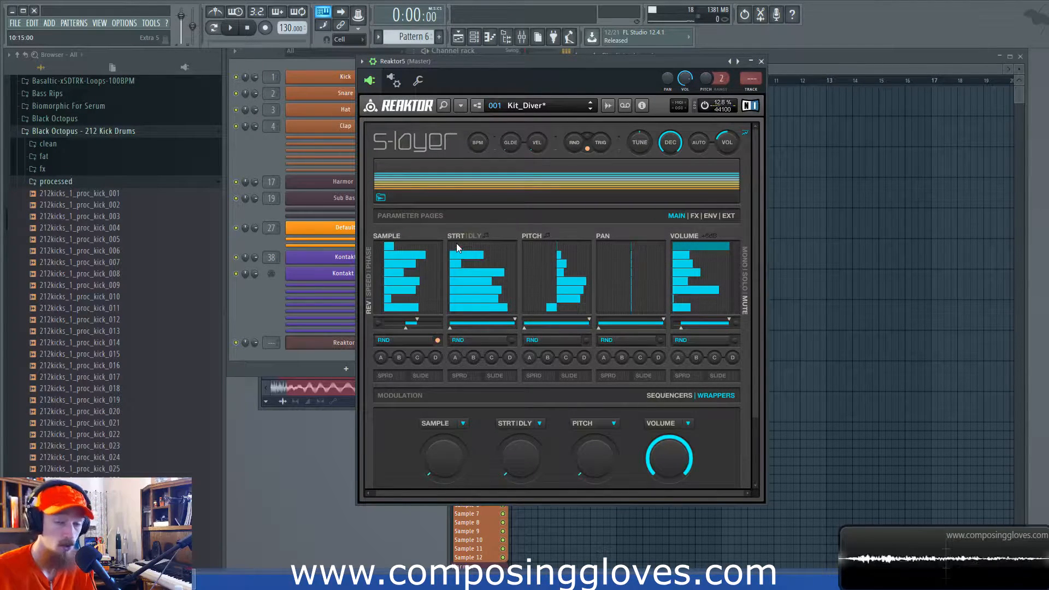
Switch the Start column to Delay values with the top layer soloed, and show the modulation sequencers
left_click(473, 236)
left_click(744, 282)
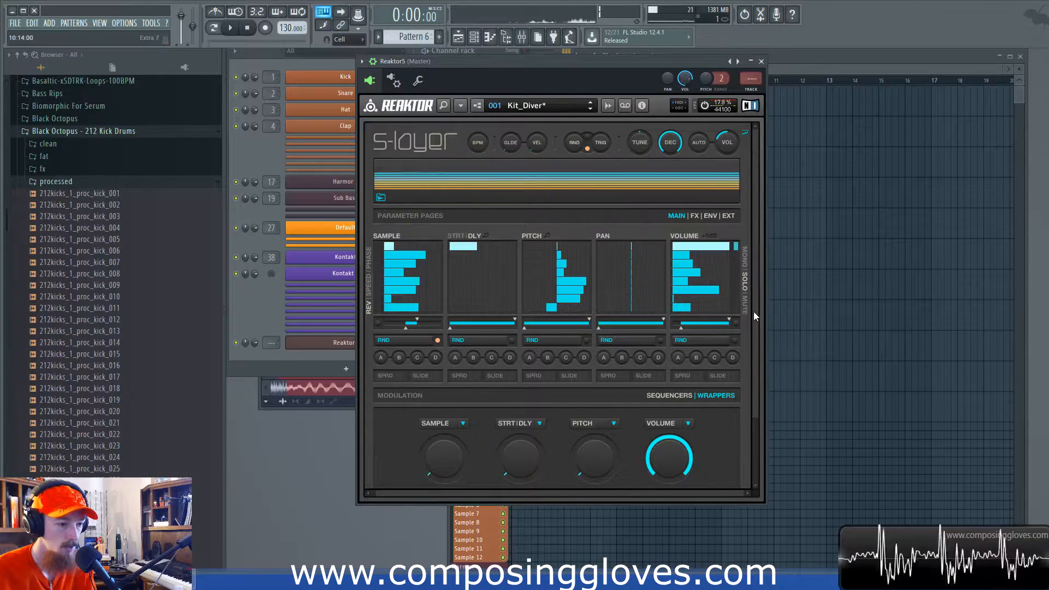
mouse_move(755, 344)
left_mouse_down()
mouse_move(756, 414)
mouse_move(753, 355)
left_mouse_up()
left_click(670, 315)
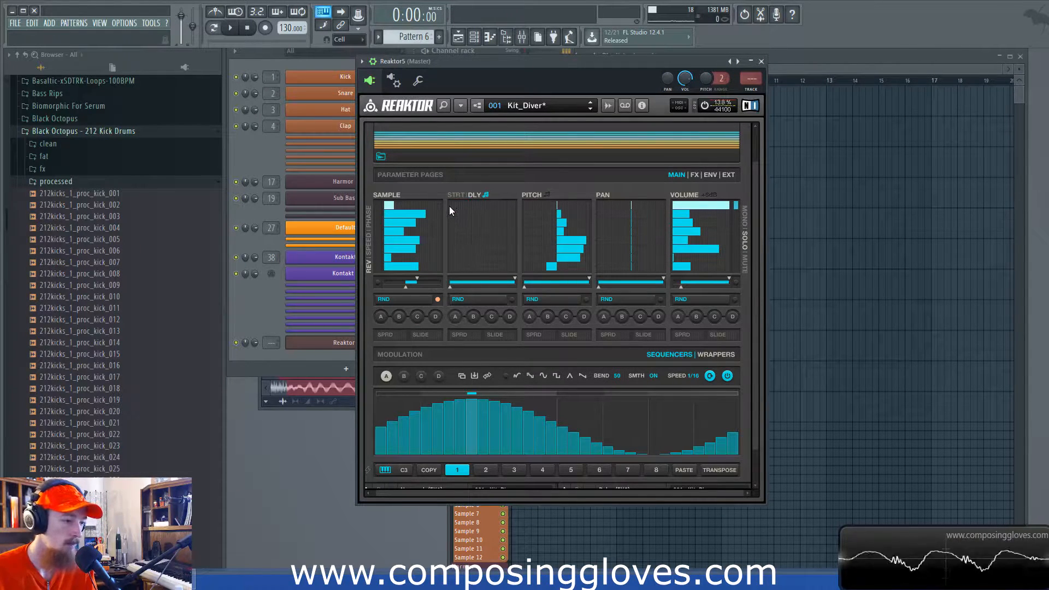
Reset the top layer's delay to zero and return the column to Start values
left_click_drag(451, 284, 412, 282)
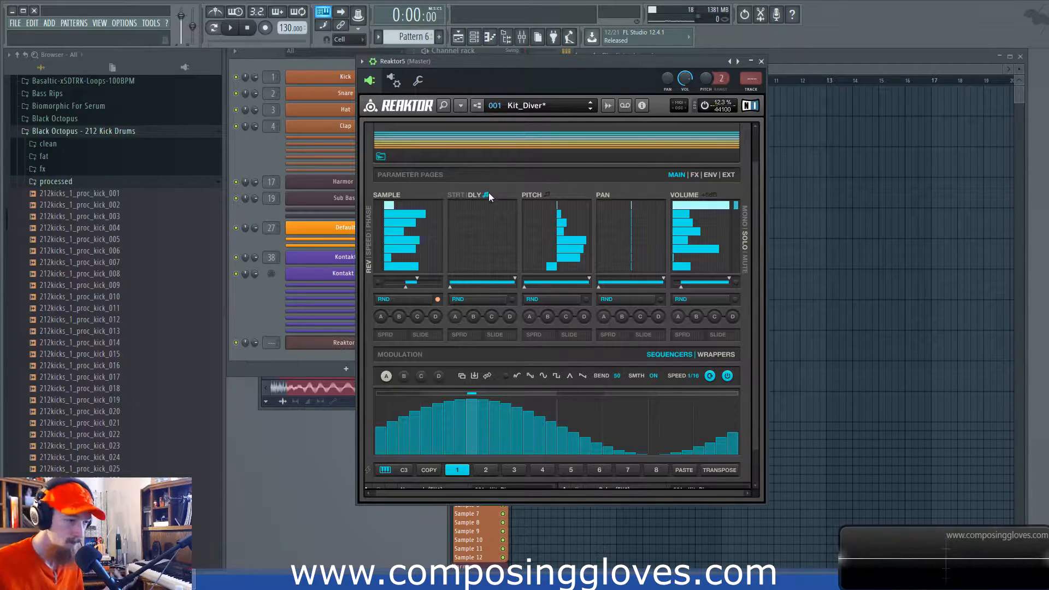
left_click(456, 195)
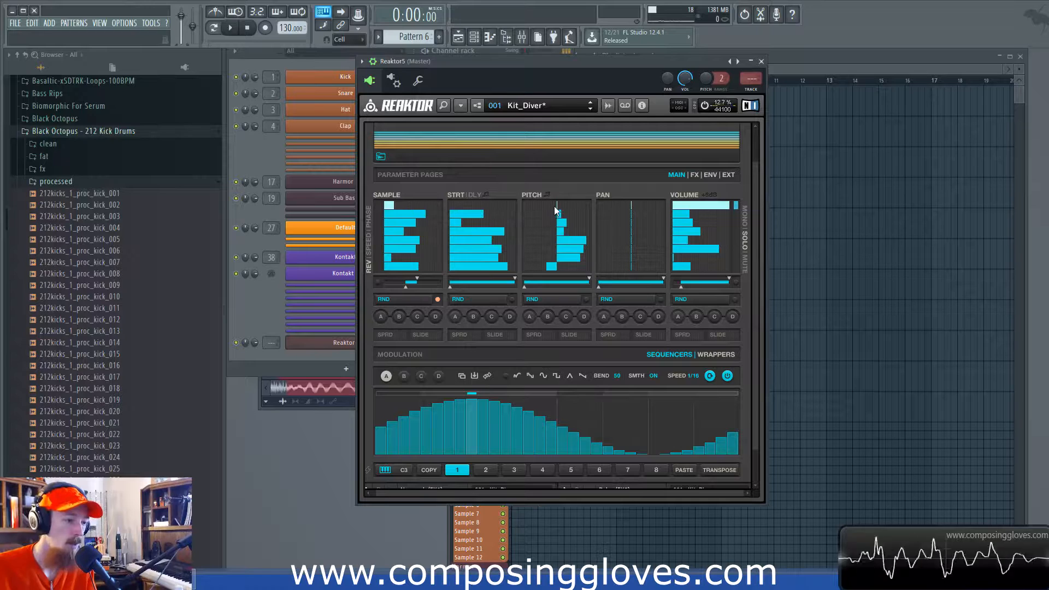
Try pitch changes on the top layer with pitch quantize toggled, and adjust the upper layers' panning
left_click_drag(574, 204, 553, 206)
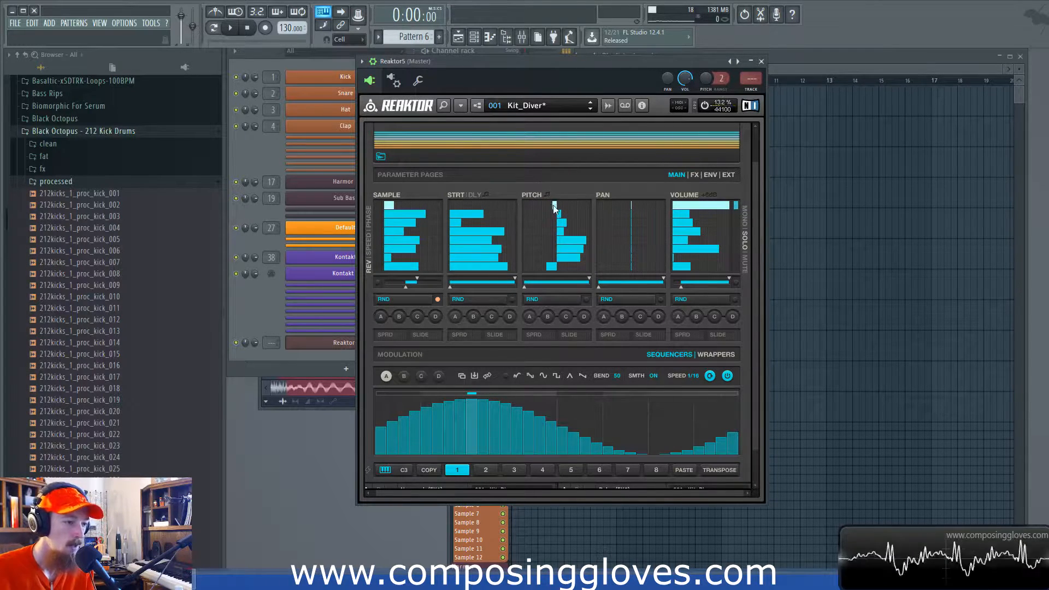
left_click(547, 195)
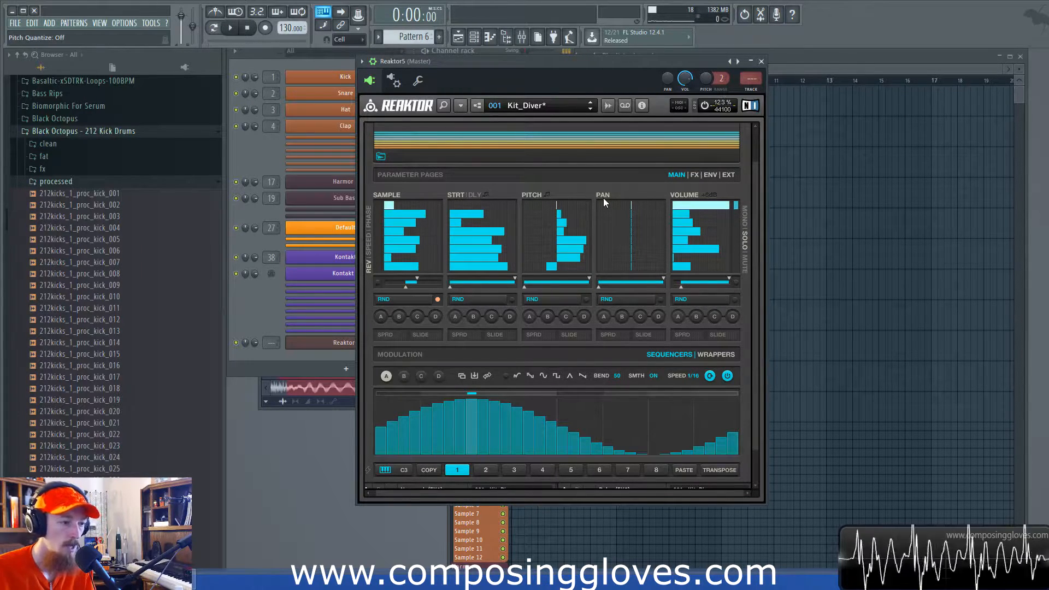
mouse_move(654, 208)
left_mouse_down()
mouse_move(588, 203)
mouse_move(638, 206)
mouse_move(633, 223)
left_mouse_up()
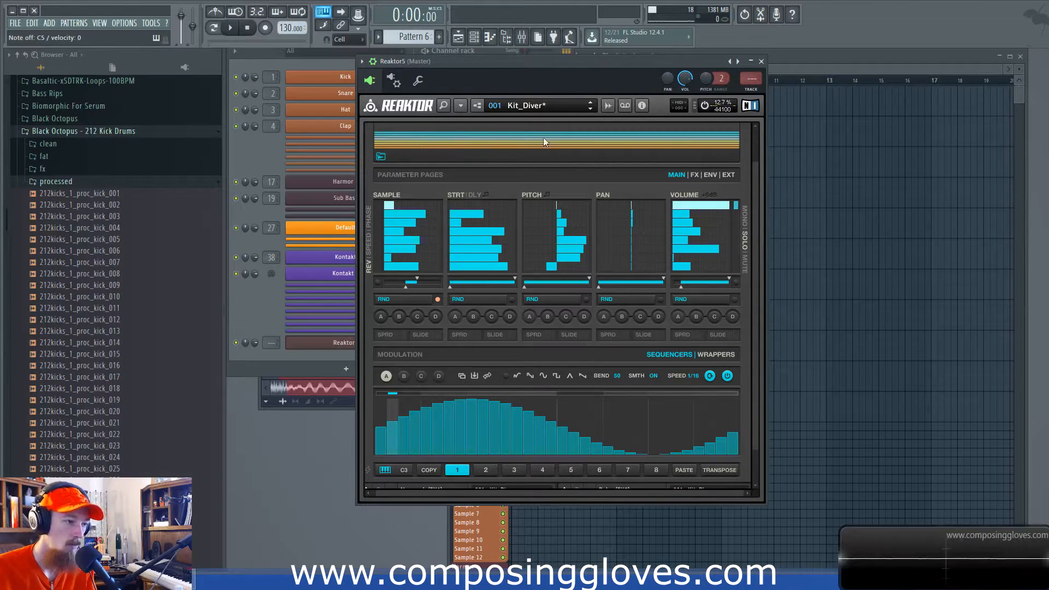
Try a lower volume on the top layer, restore it to maximum, and raise the second layer's volume
scroll(752, 216, "up", 2)
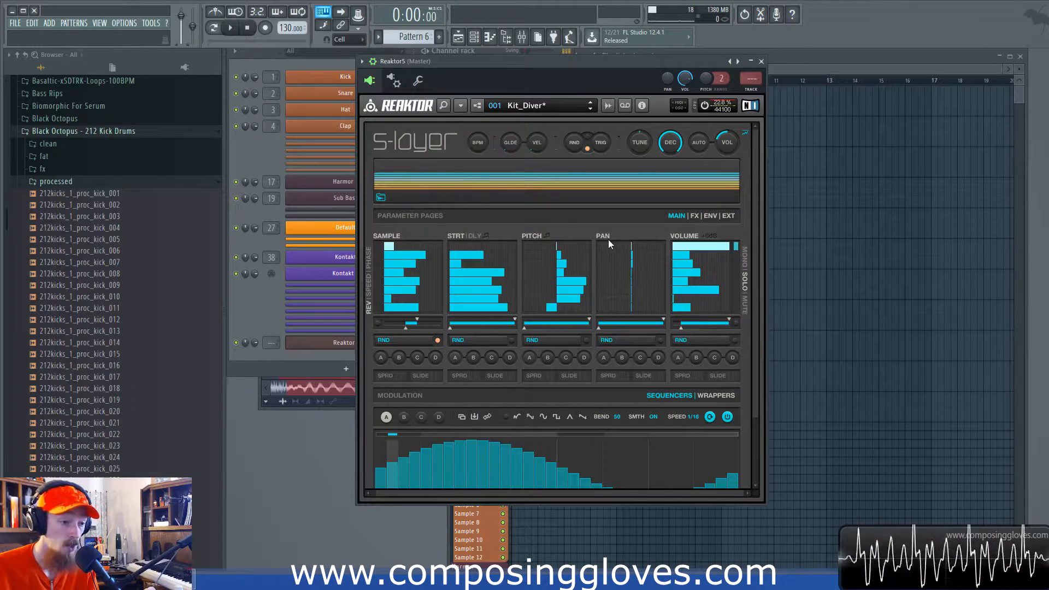
left_click_drag(718, 248, 710, 236)
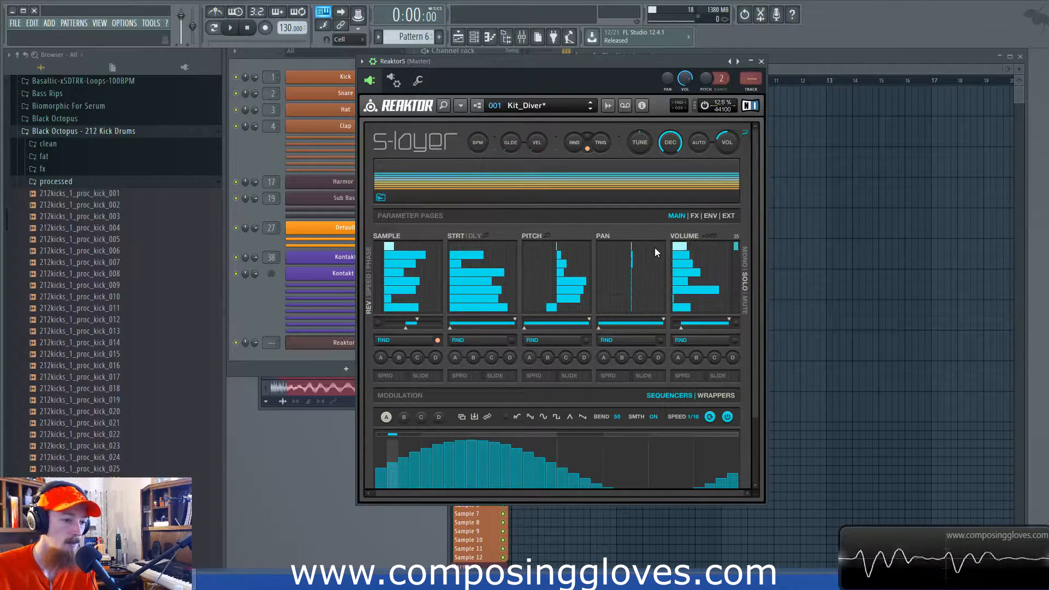
left_click_drag(706, 246, 747, 243)
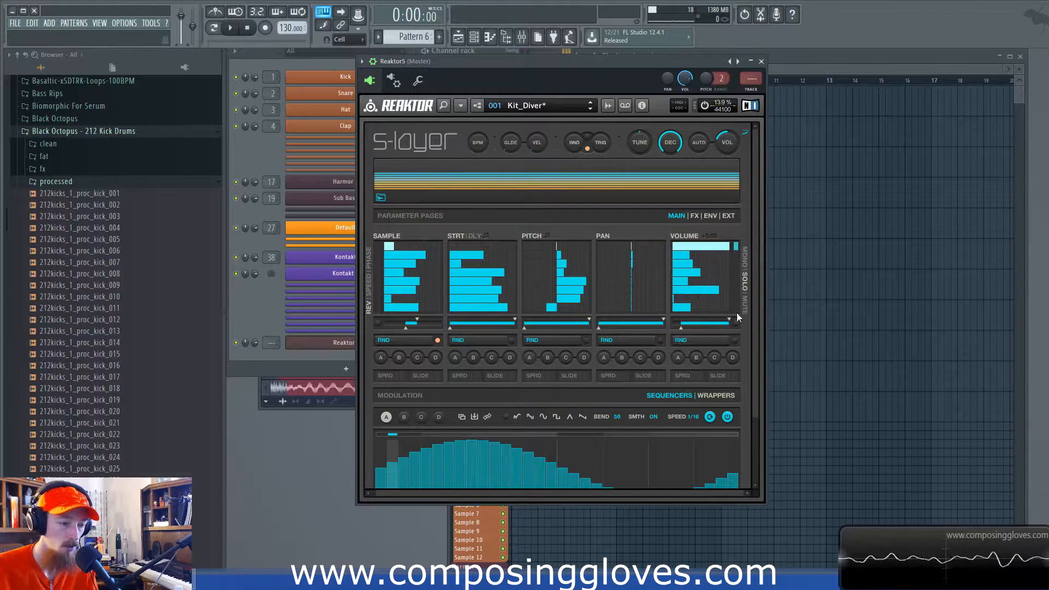
left_click(715, 255)
left_click_drag(684, 326, 650, 331)
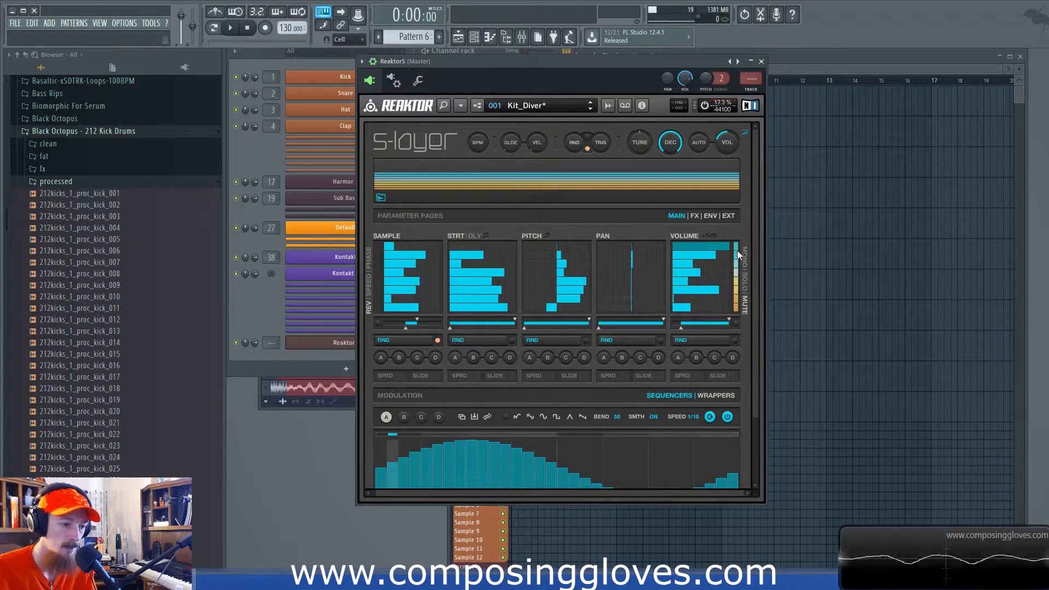
Set layers two to five to lower sample selections, and toggle mutes on individual layers
mouse_move(384, 288)
left_mouse_down()
mouse_move(381, 251)
mouse_move(376, 318)
left_mouse_up()
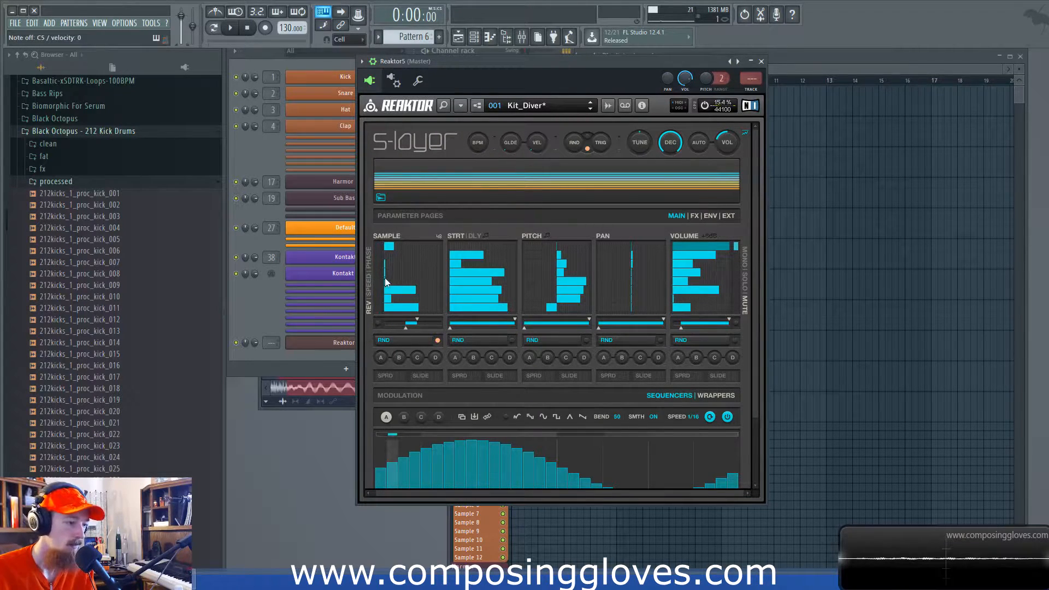
left_click_drag(398, 252, 395, 279)
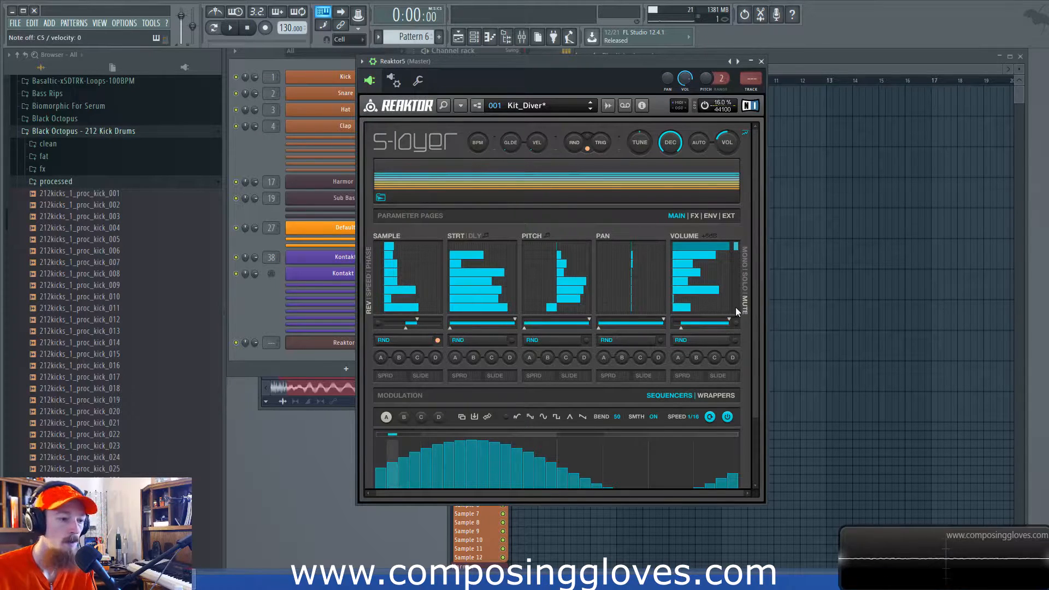
left_click(735, 247)
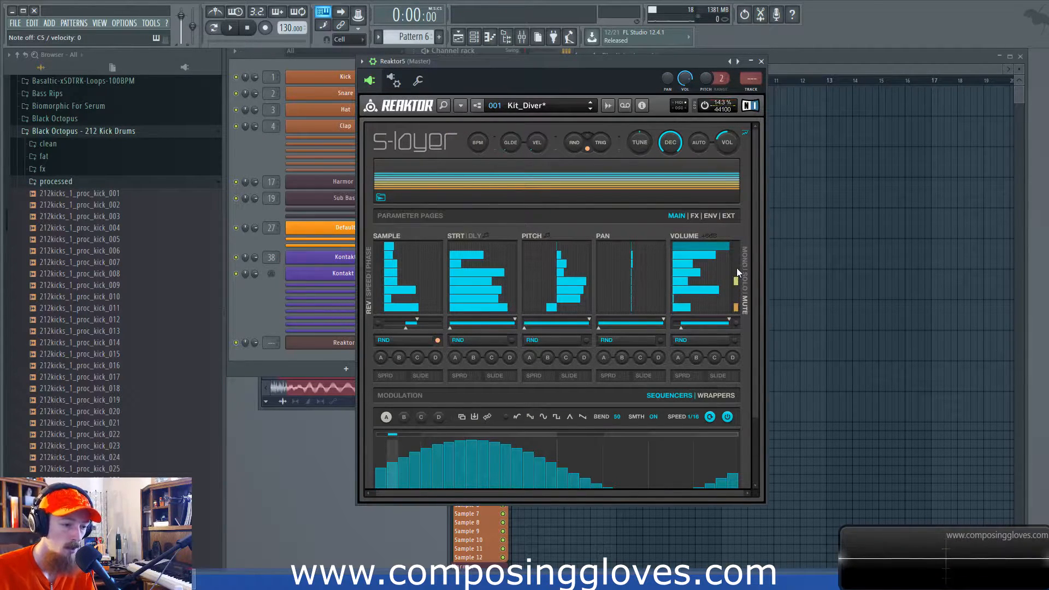
left_click(736, 246)
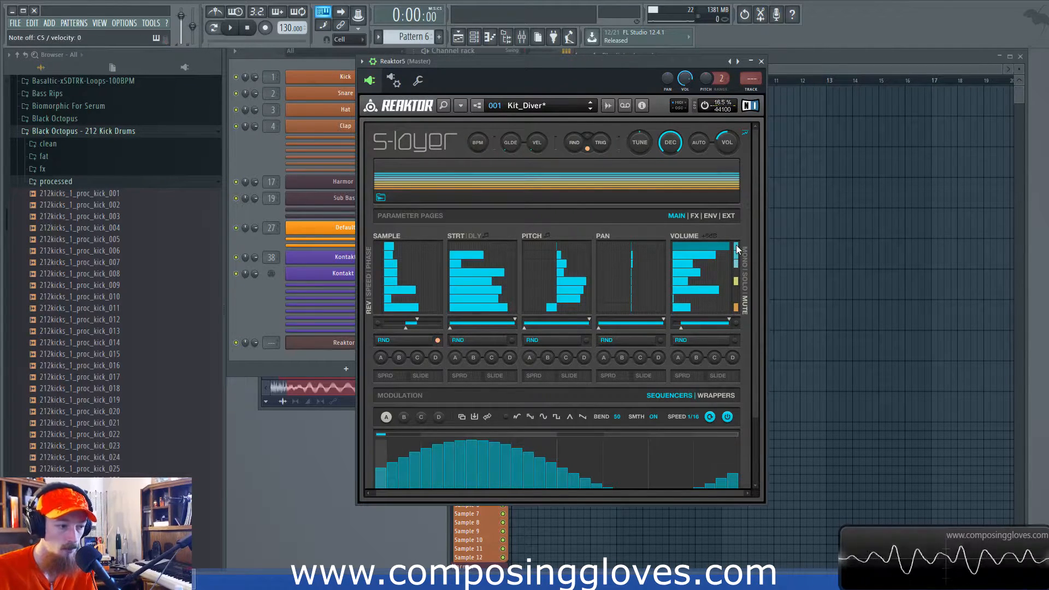
Reduce the start offsets of layers three to eight, and solo individual layers, finishing on the top one
left_click_drag(457, 288, 458, 313)
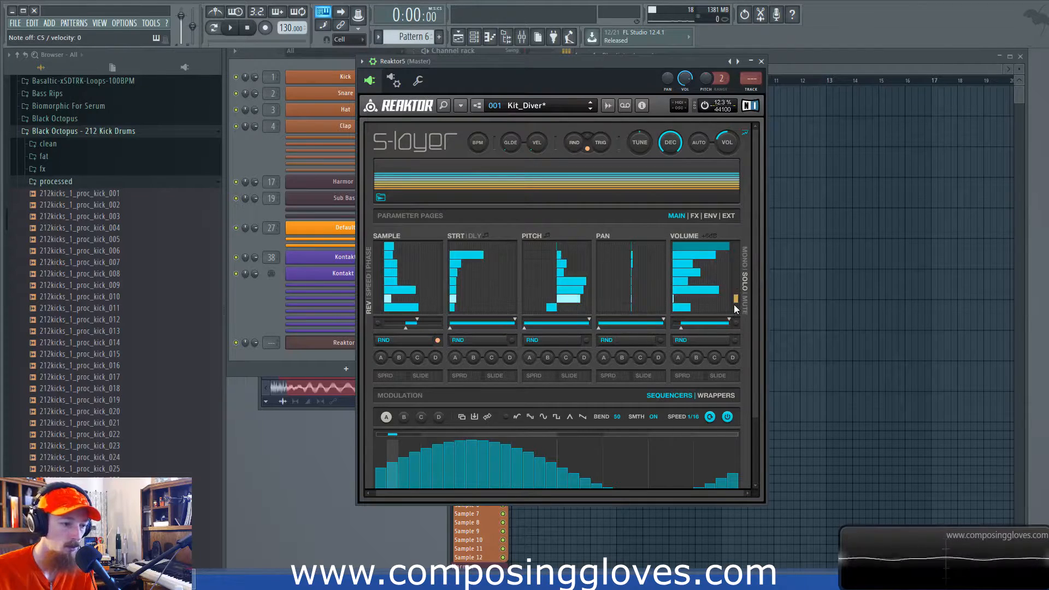
left_click(737, 256)
left_click(737, 247)
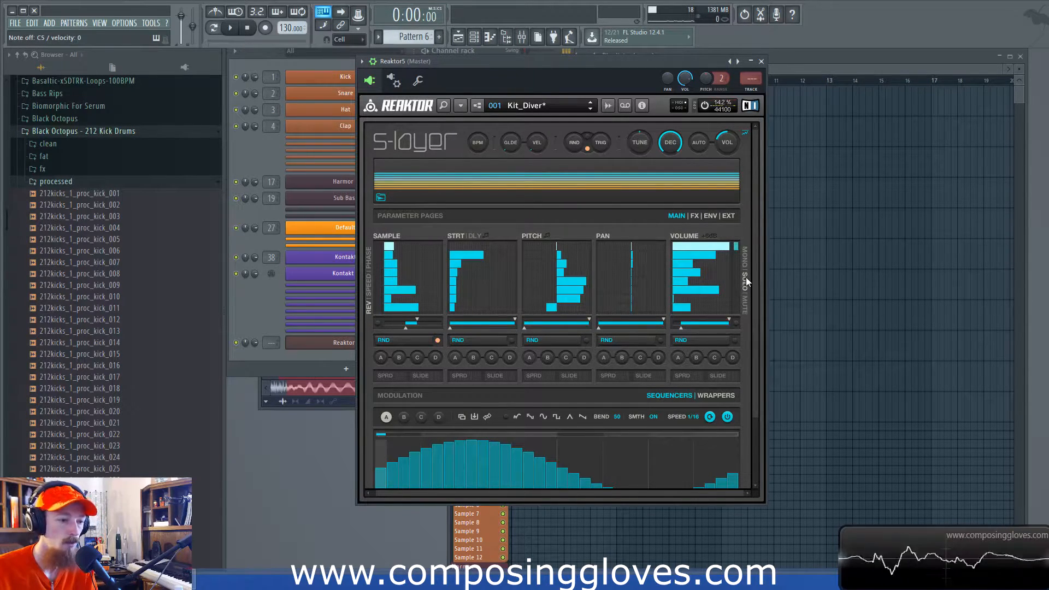
Compare the layer control's Mute, Solo and Mono modes, and return it to Mute
left_click(744, 304)
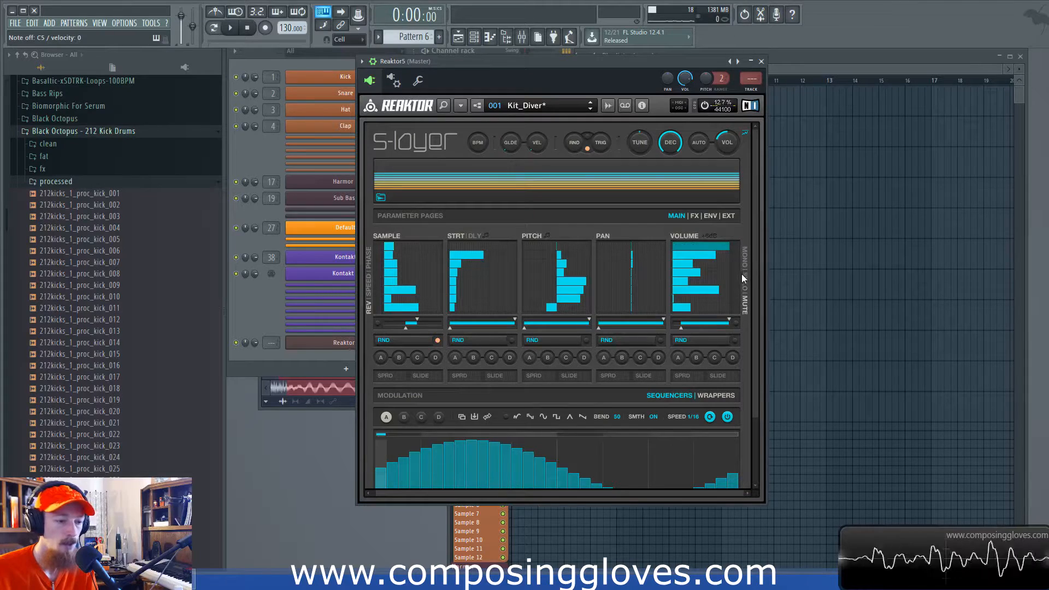
left_click(744, 281)
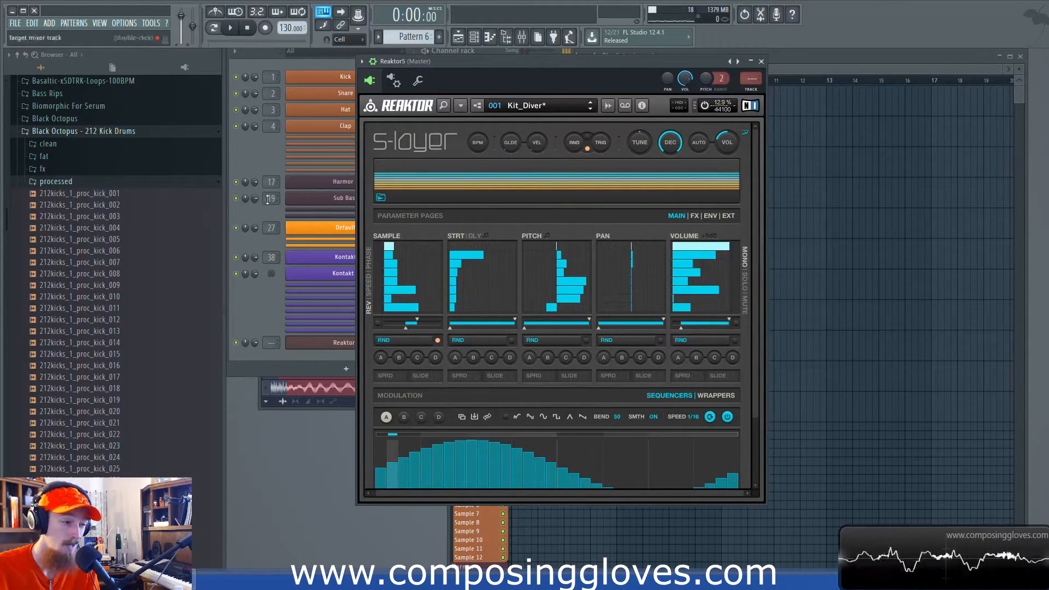
left_click(747, 308)
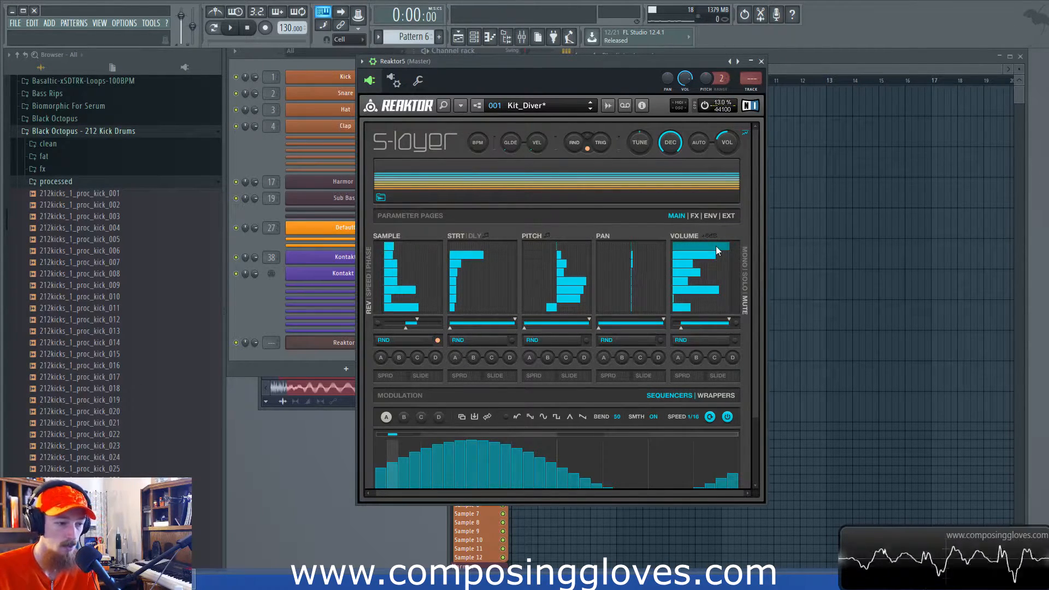
Switch the layer control to Mono and set the Start offsets of all layers to zero
left_click(744, 260)
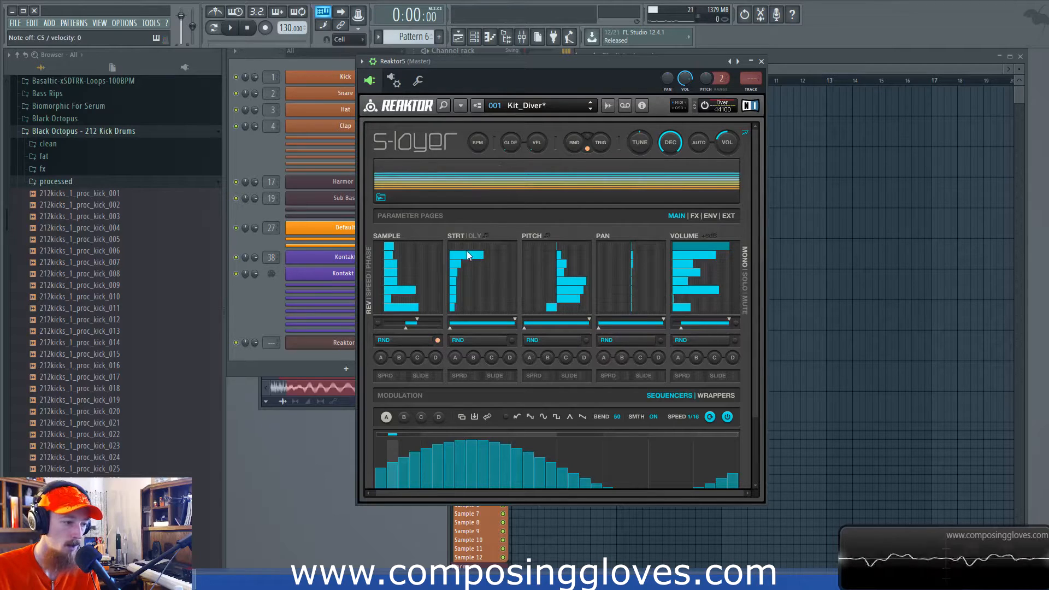
left_click_drag(466, 252, 419, 385)
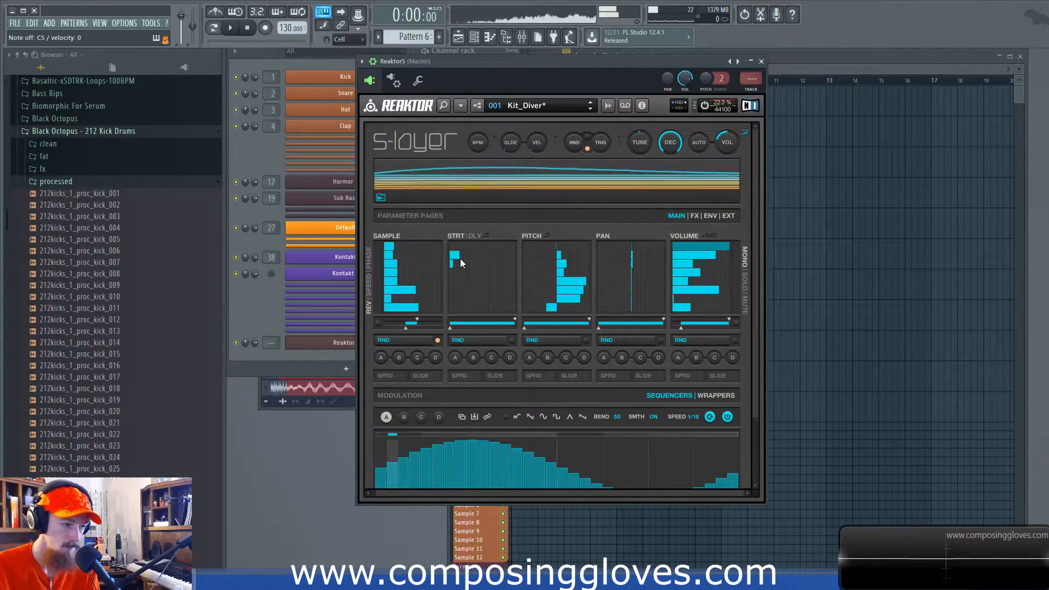
left_click_drag(460, 258, 444, 283)
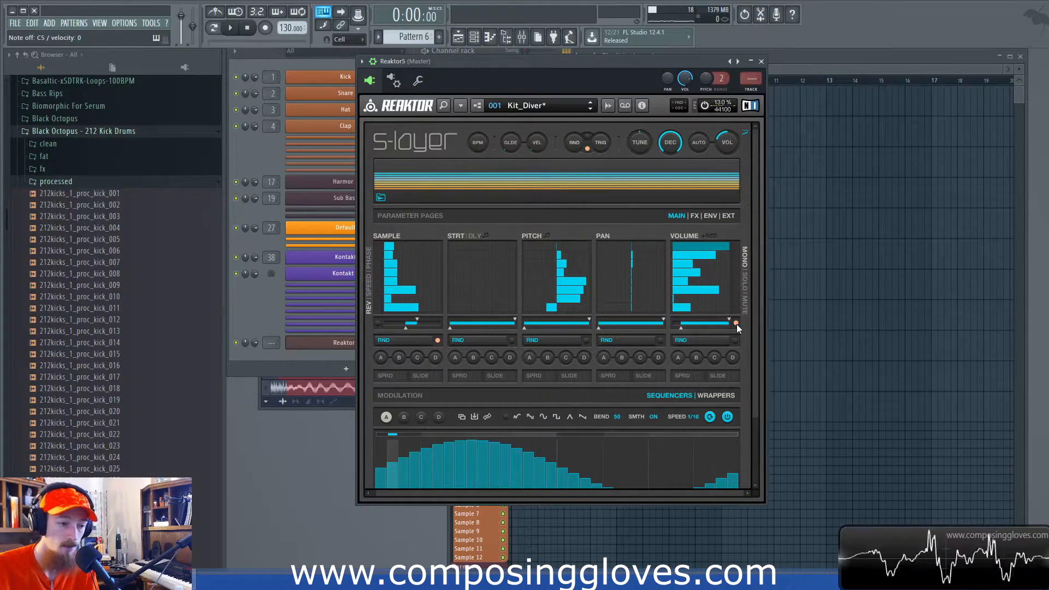
Toggle the switch beneath the layer control while alternating between Mono, Solo and Mute modes, ending in Mute mode
left_click(742, 310)
left_click(744, 261)
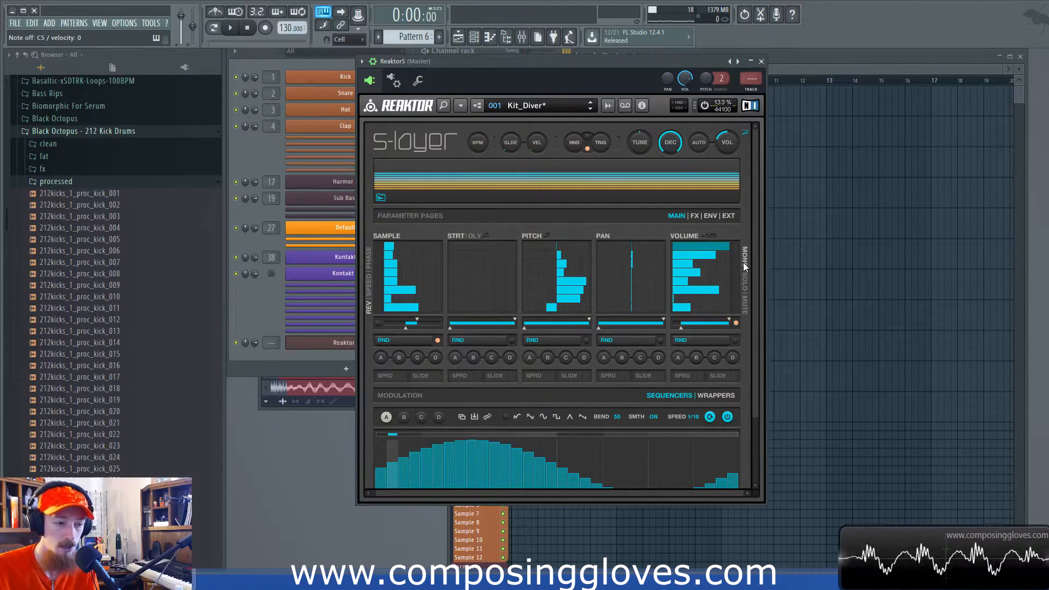
left_click(742, 310)
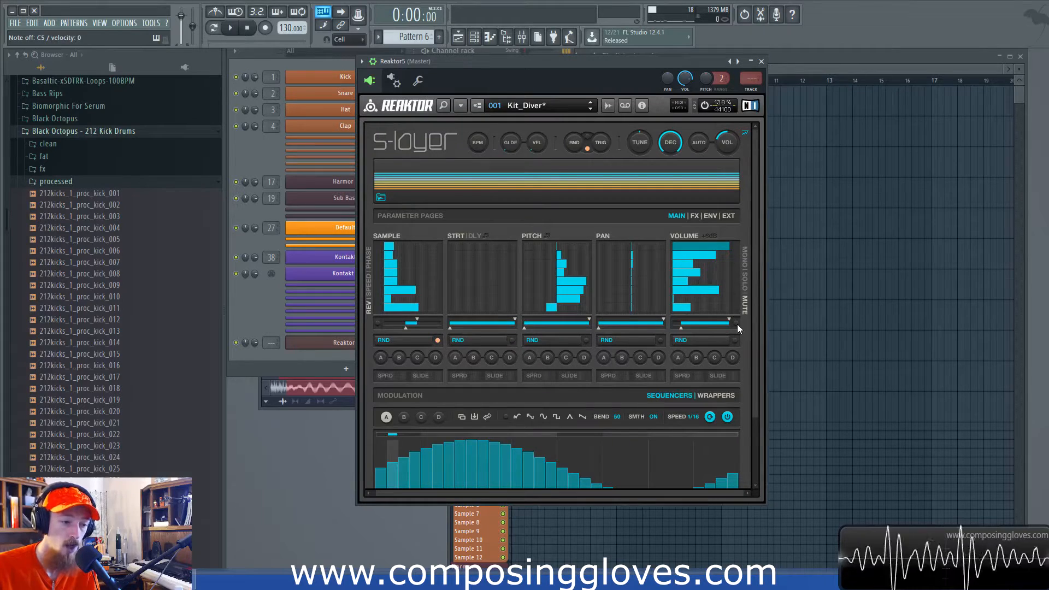
left_click(744, 262)
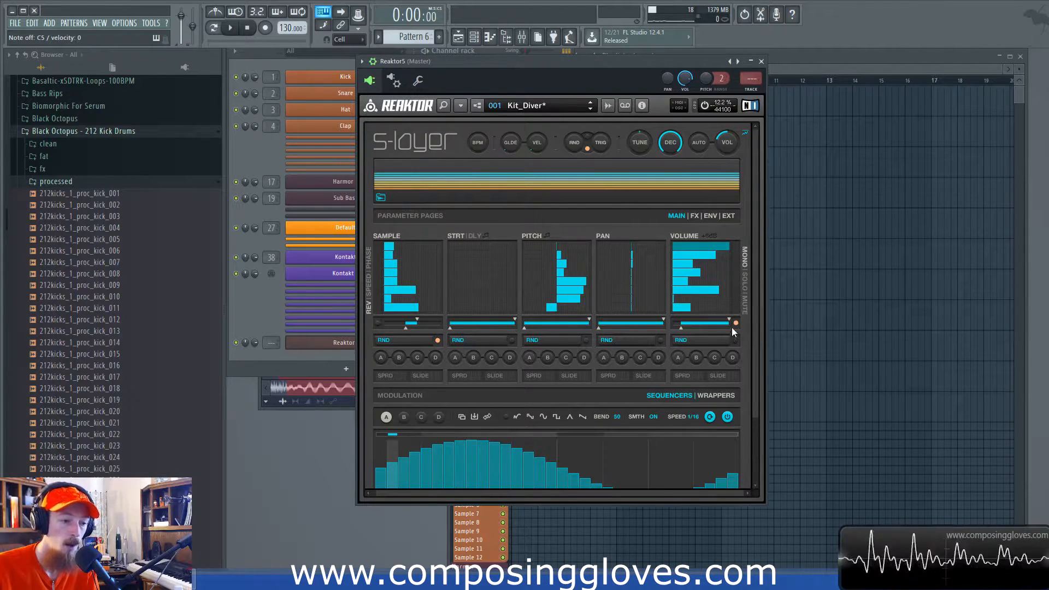
left_click(745, 285)
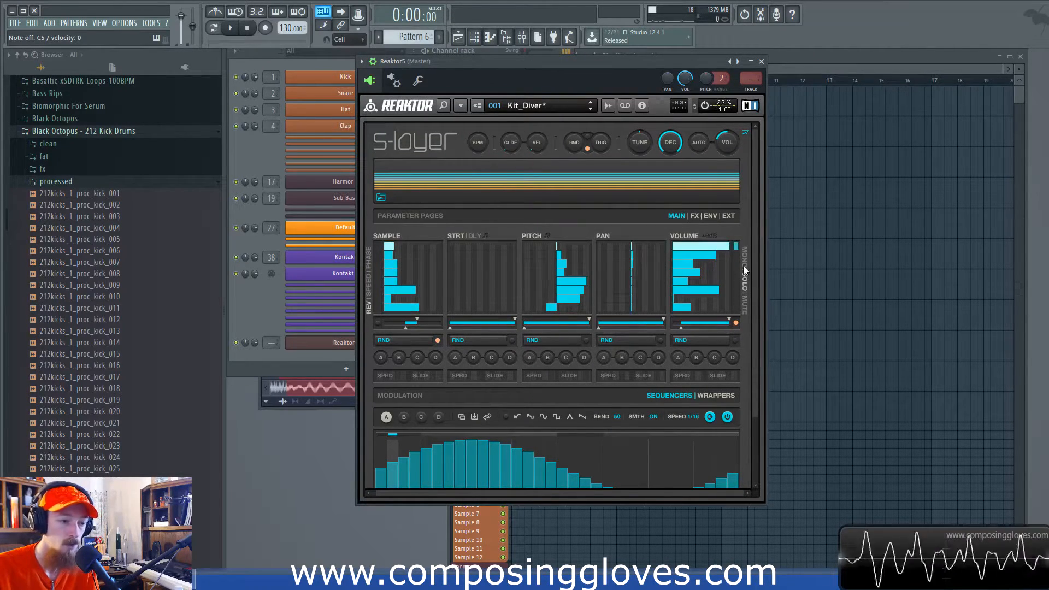
left_click(736, 323)
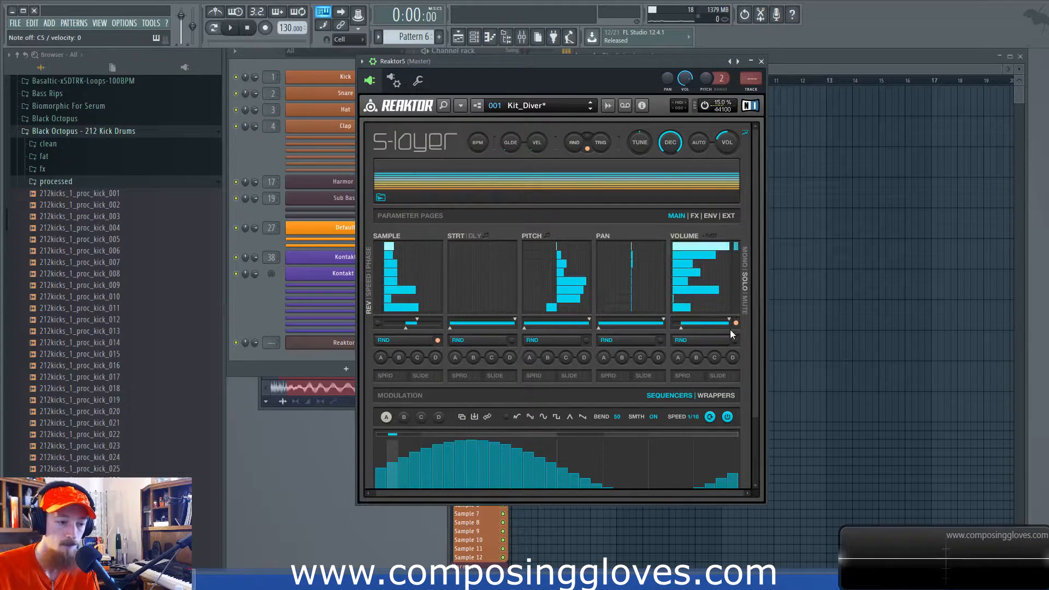
left_click(746, 306)
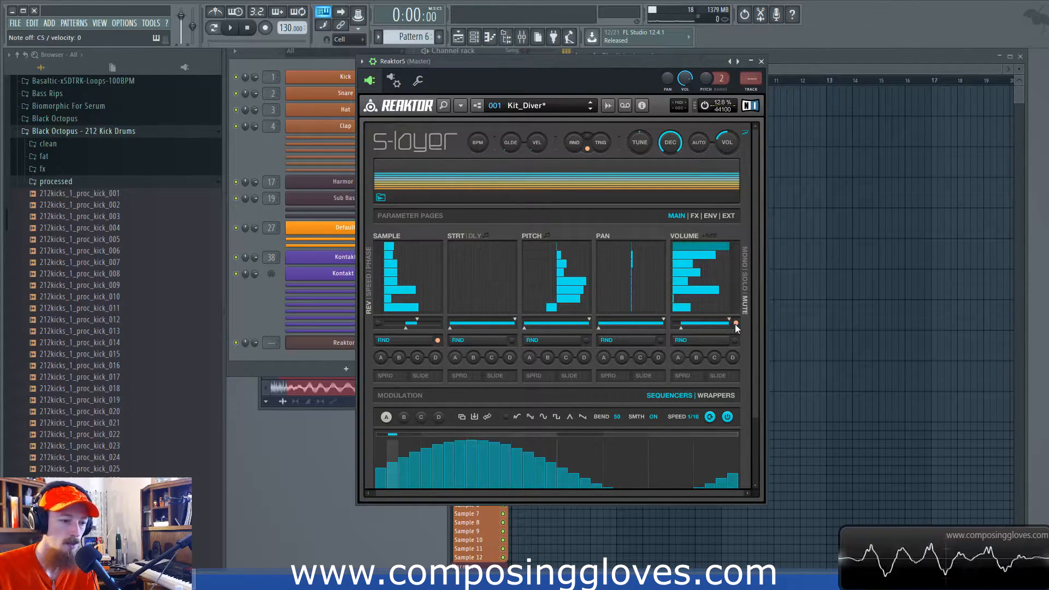
left_click(745, 281)
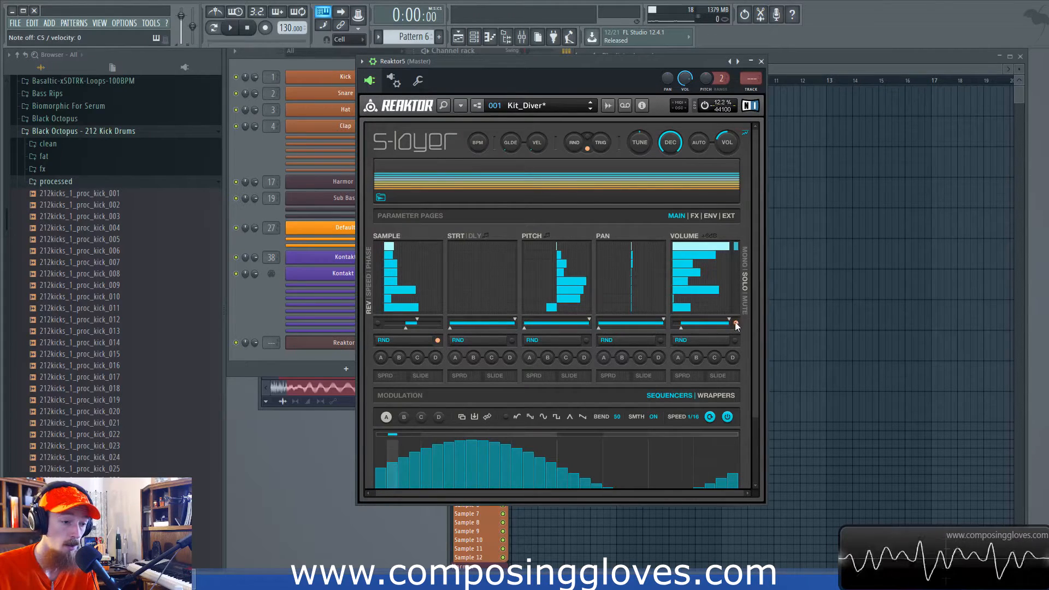
left_click(742, 313)
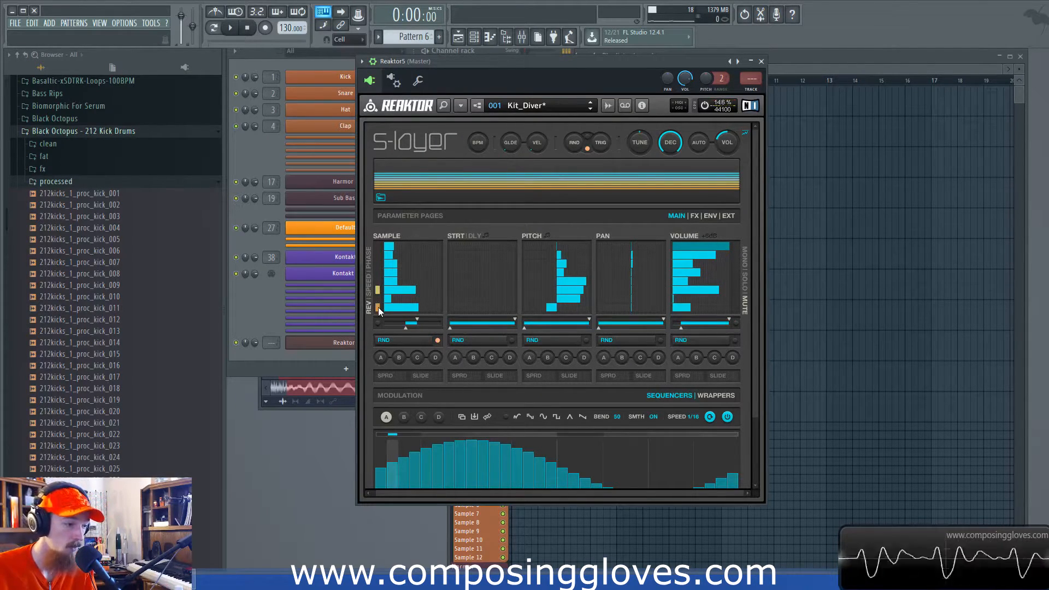
Turn on reverse for all eight sample layers and randomize the kit
left_click_drag(378, 310, 378, 246)
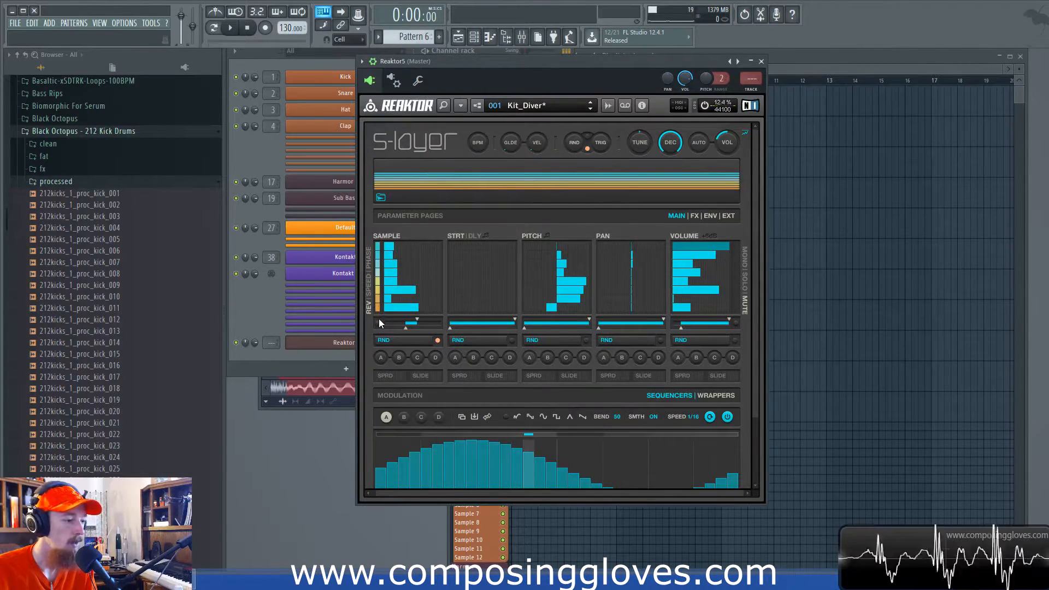
left_click(573, 143)
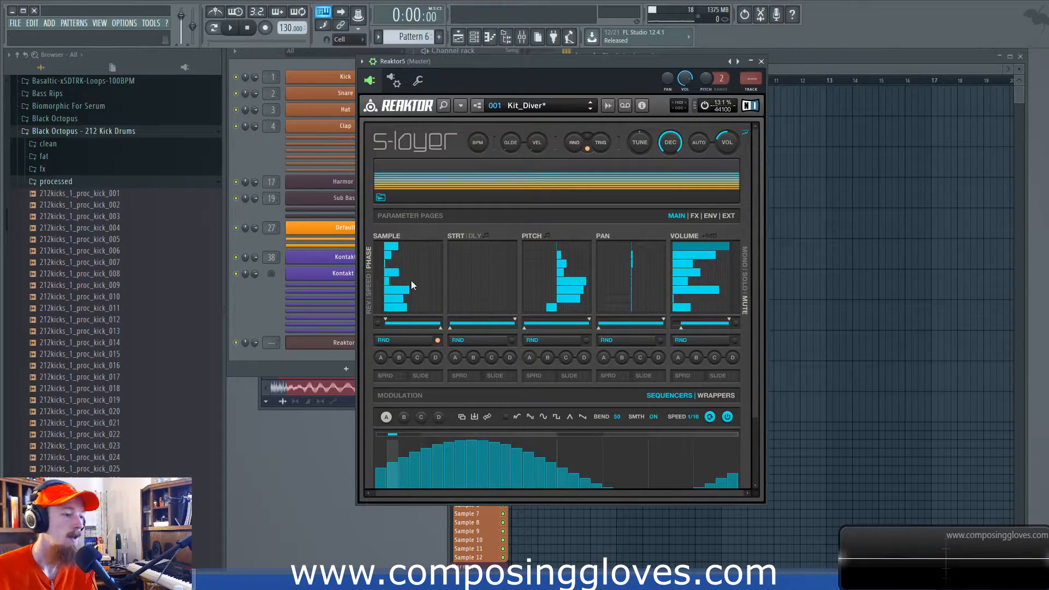
Open the Kick channel's sample settings and toggle Reverse polarity on and off to compare the waveform
left_click(250, 323)
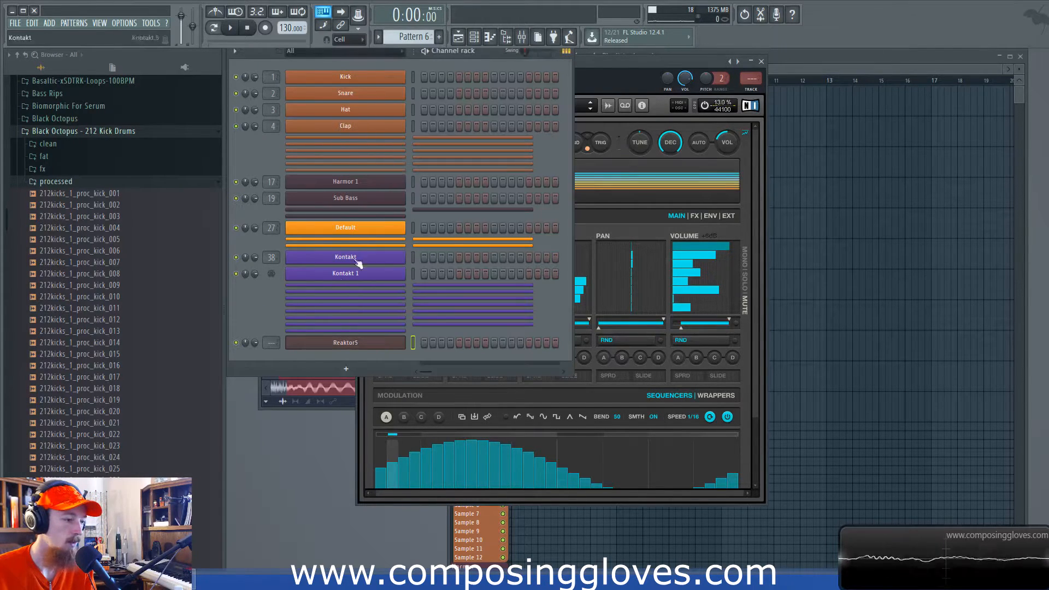
left_click(381, 82)
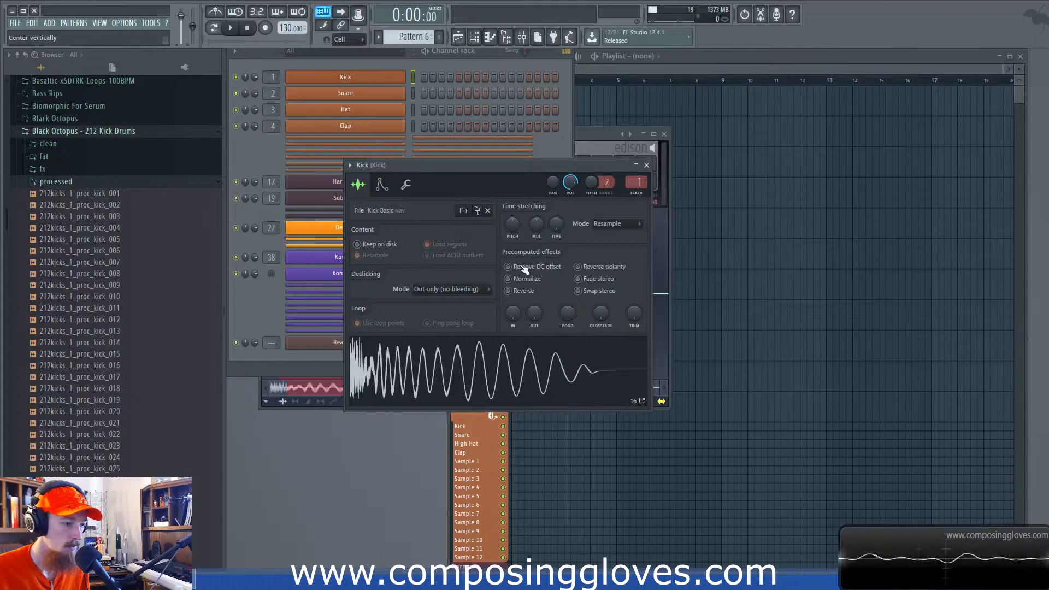
left_click(594, 268)
left_click(594, 269)
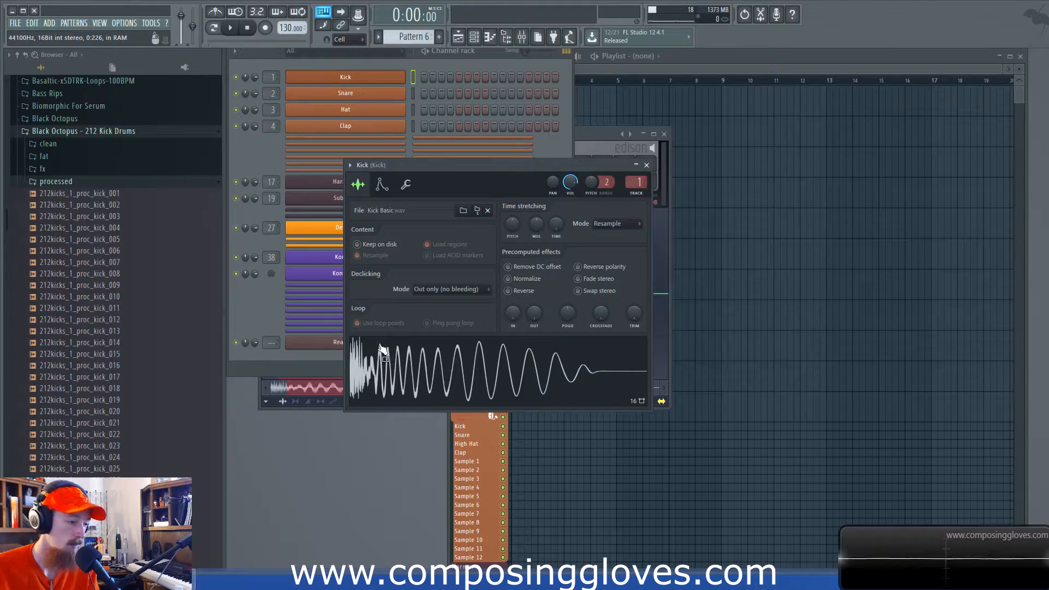
left_click(579, 267)
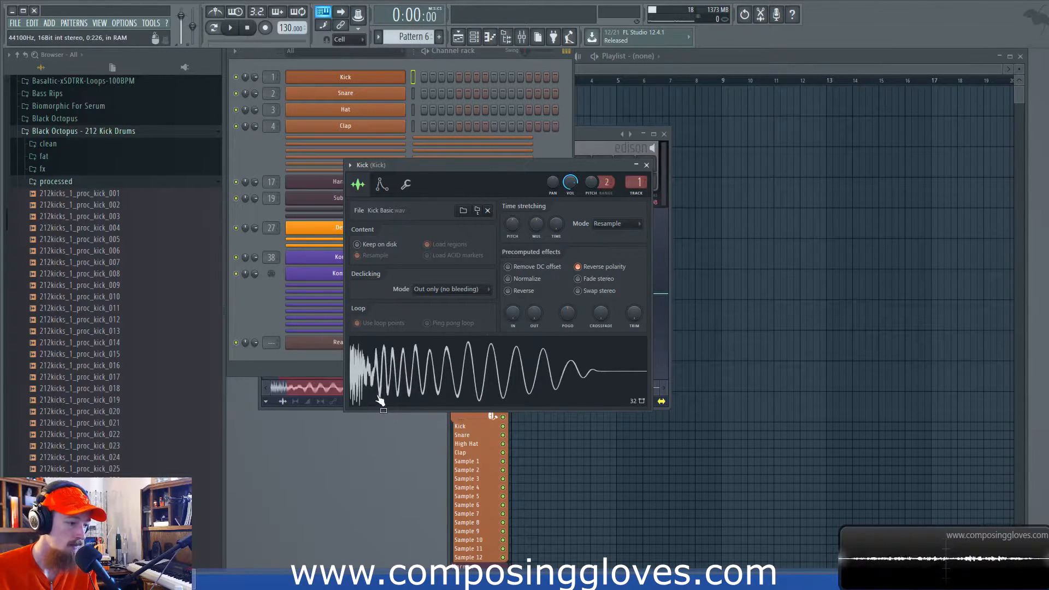
left_click(604, 267)
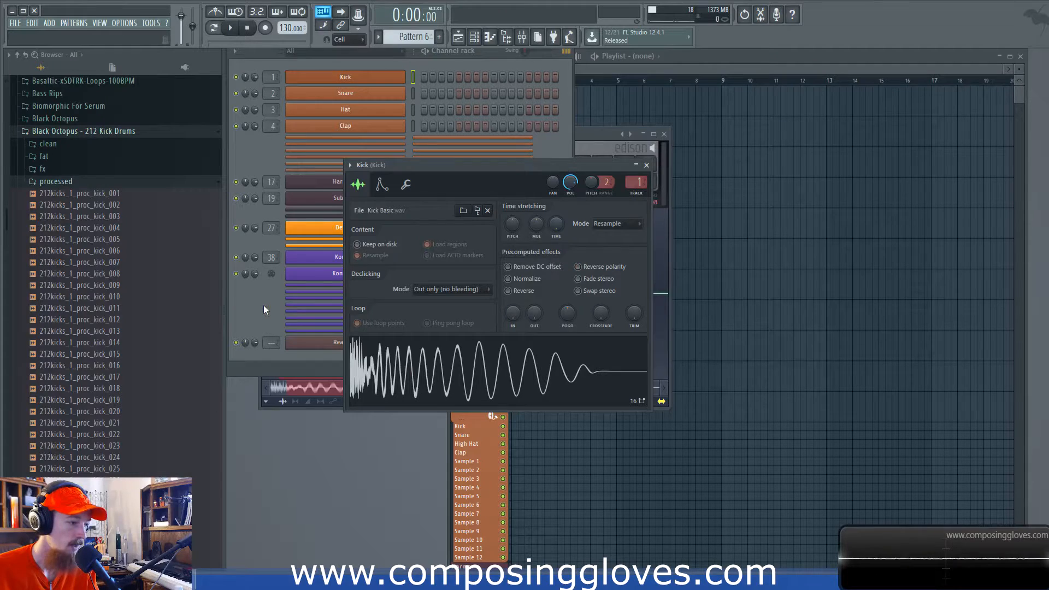
Return to the Reaktor5 channel, toggle phase inversion on several sample layers, and switch the Sample column's side control to Speed
left_click(339, 343)
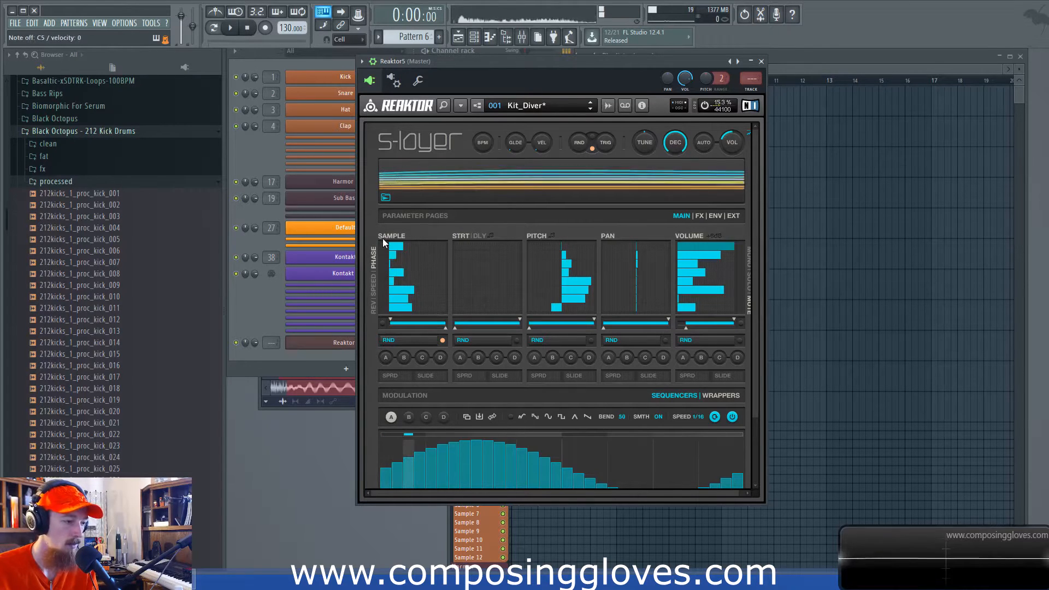
left_click(383, 264)
left_click_drag(383, 274, 382, 306)
left_click(381, 262)
left_click(381, 256)
left_click(382, 290)
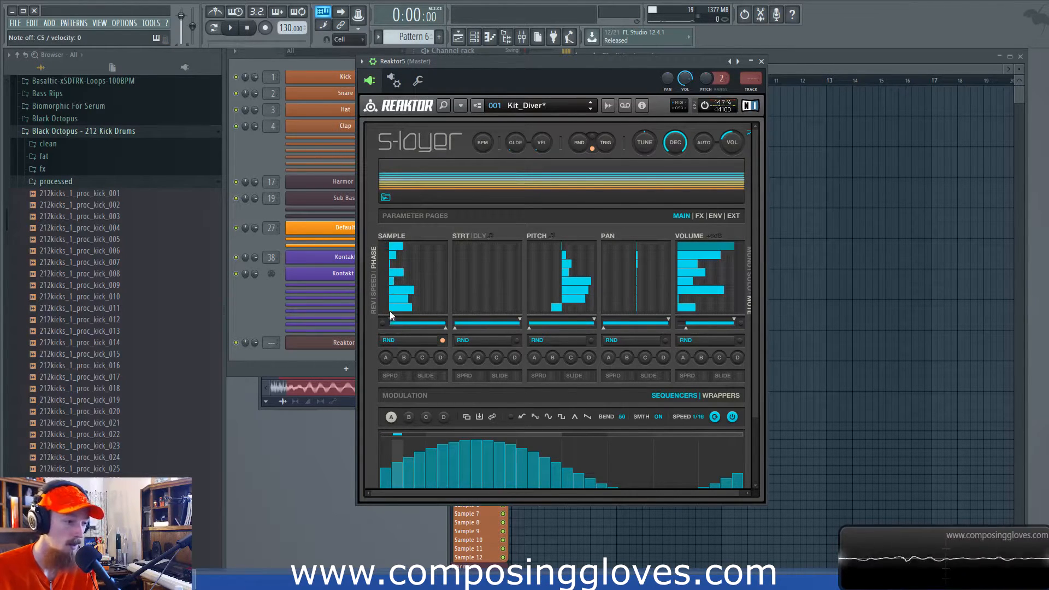
left_click_drag(690, 494, 687, 498)
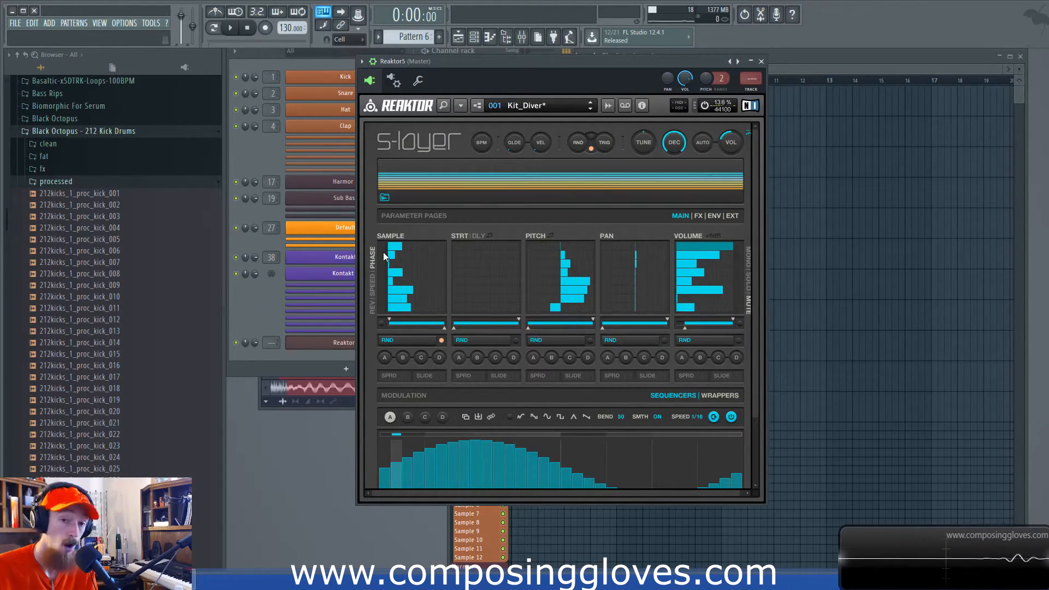
left_click(371, 285)
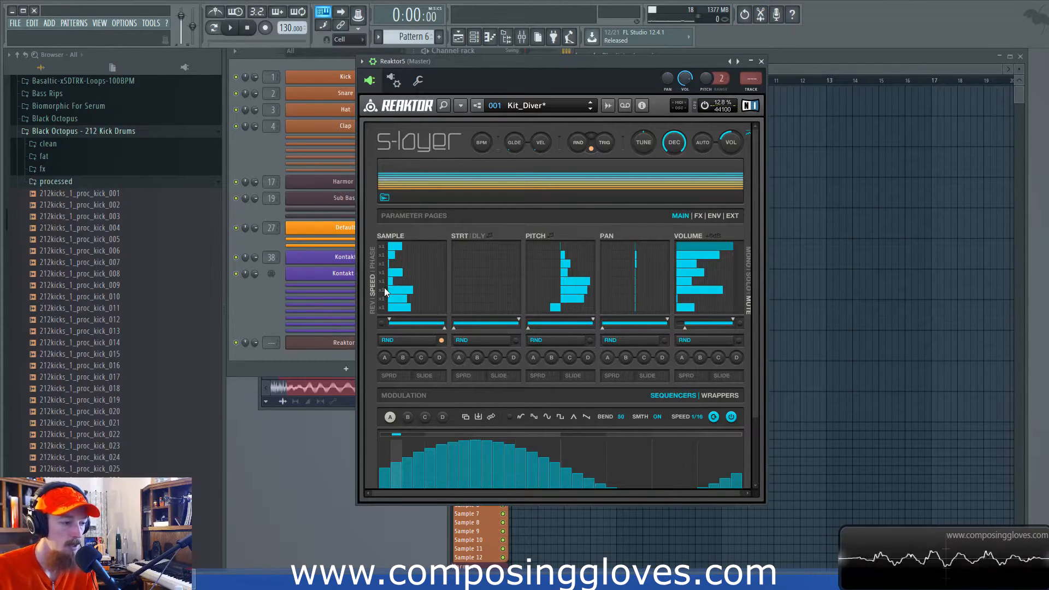
Enable BPM mode, solo the first layer and step its sample speed through /2 and back to x1
left_click(482, 142)
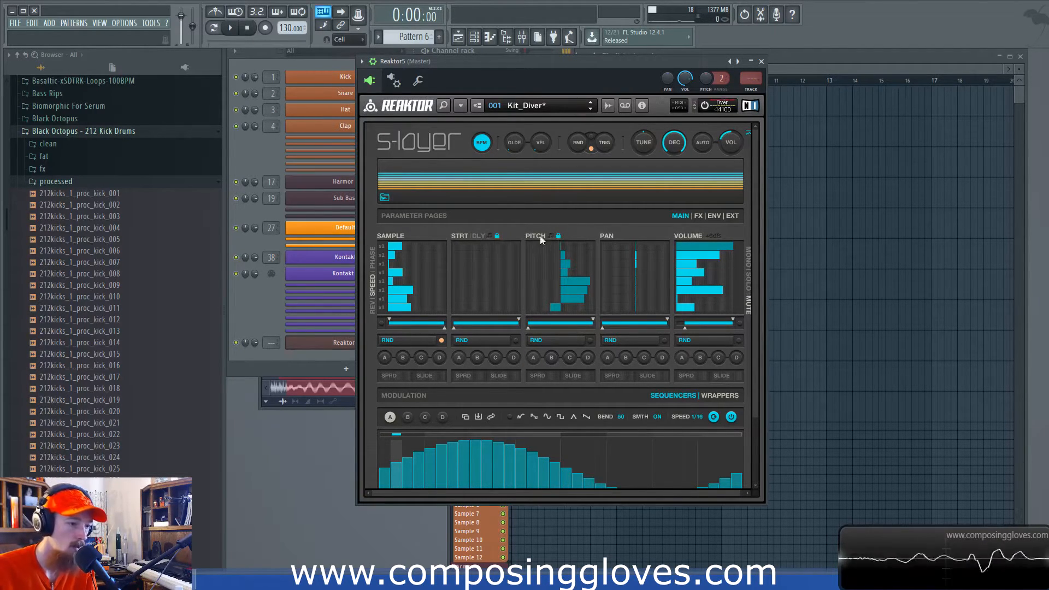
left_click(698, 216)
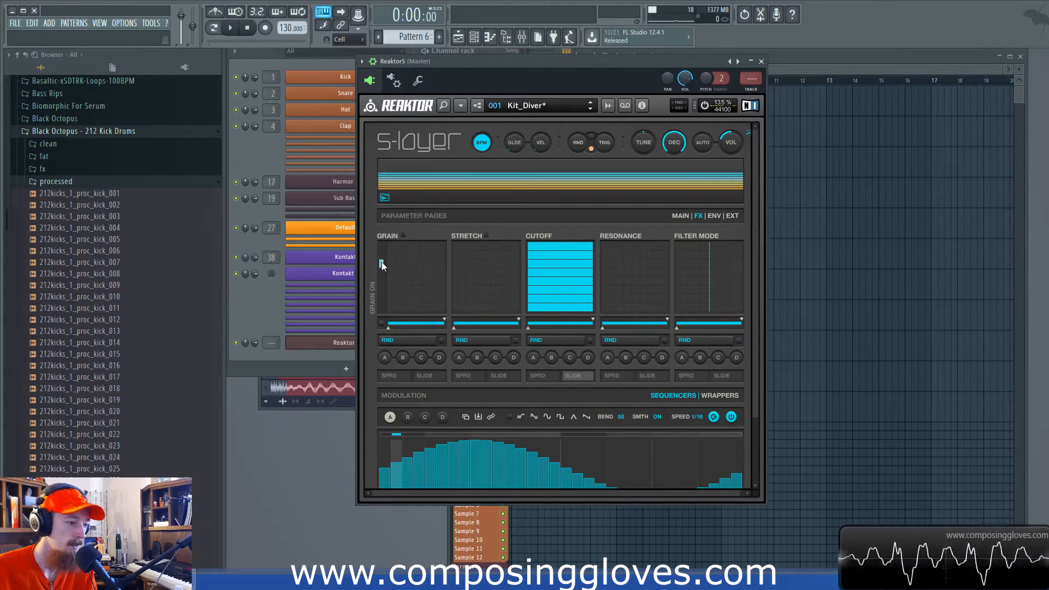
left_click(679, 215)
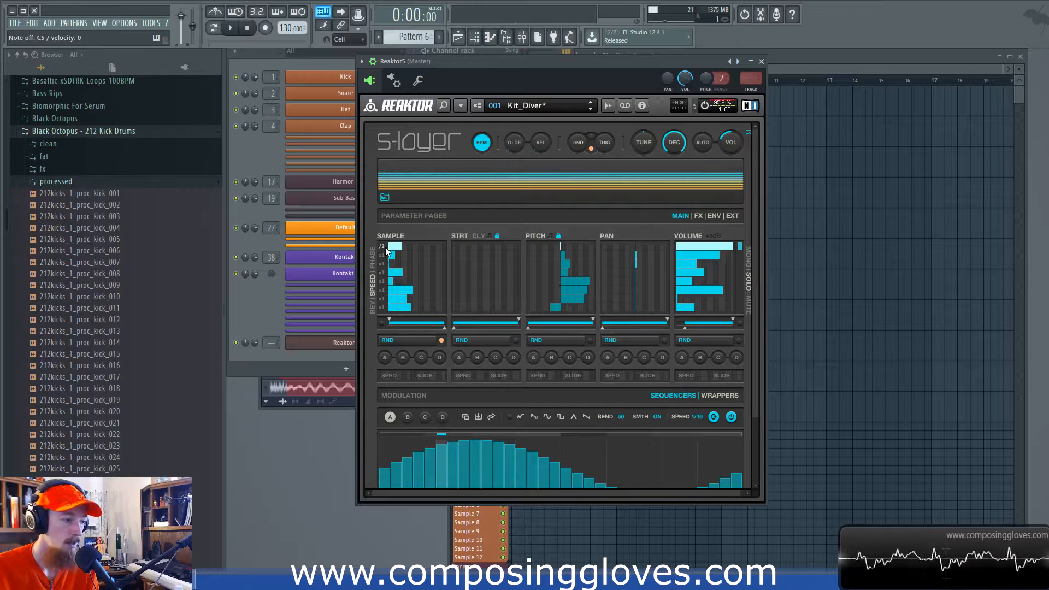
left_click(384, 248)
left_click(384, 248)
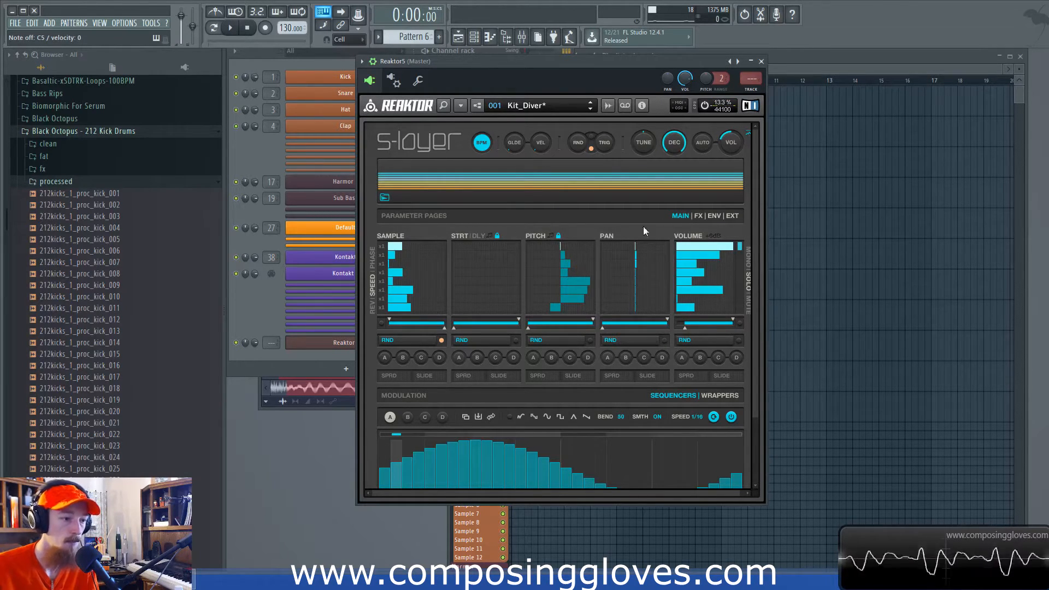
Turn on grain for the first layer, settling its grain amount at about a quarter and its stretch near maximum
left_click(714, 216)
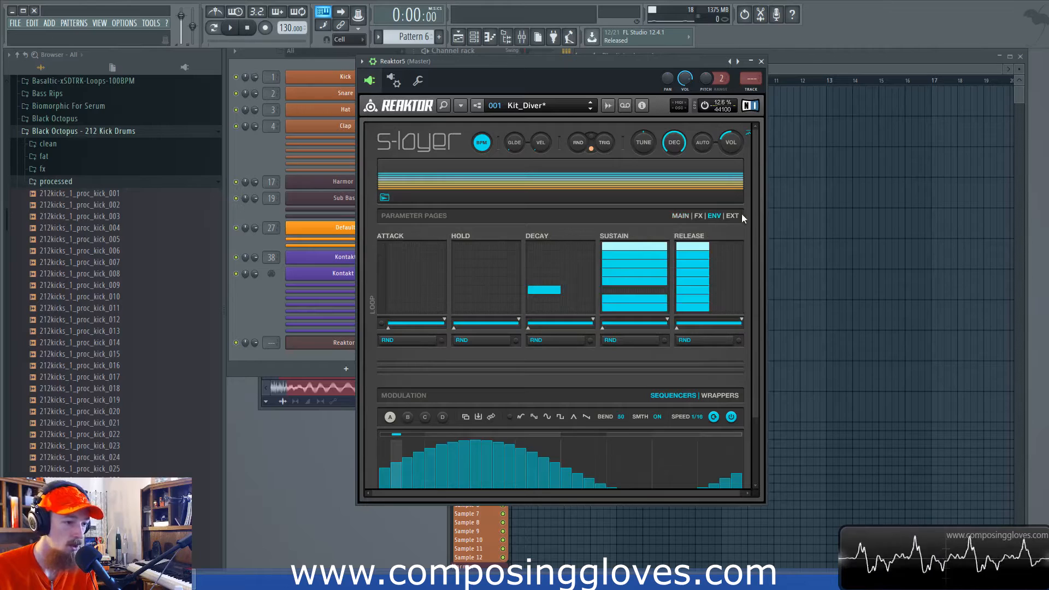
left_click(698, 216)
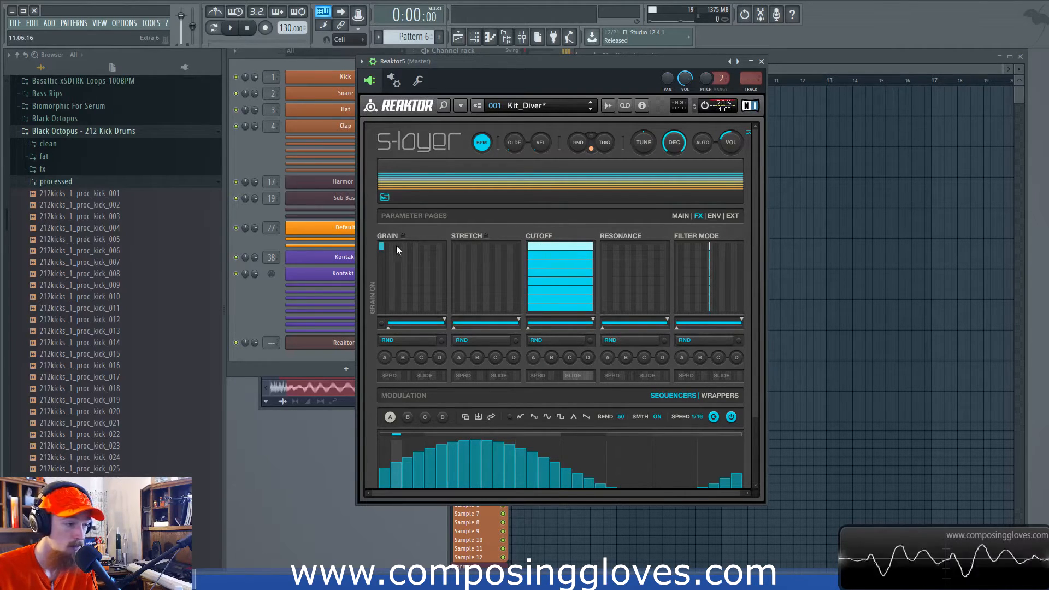
left_click_drag(395, 245, 418, 244)
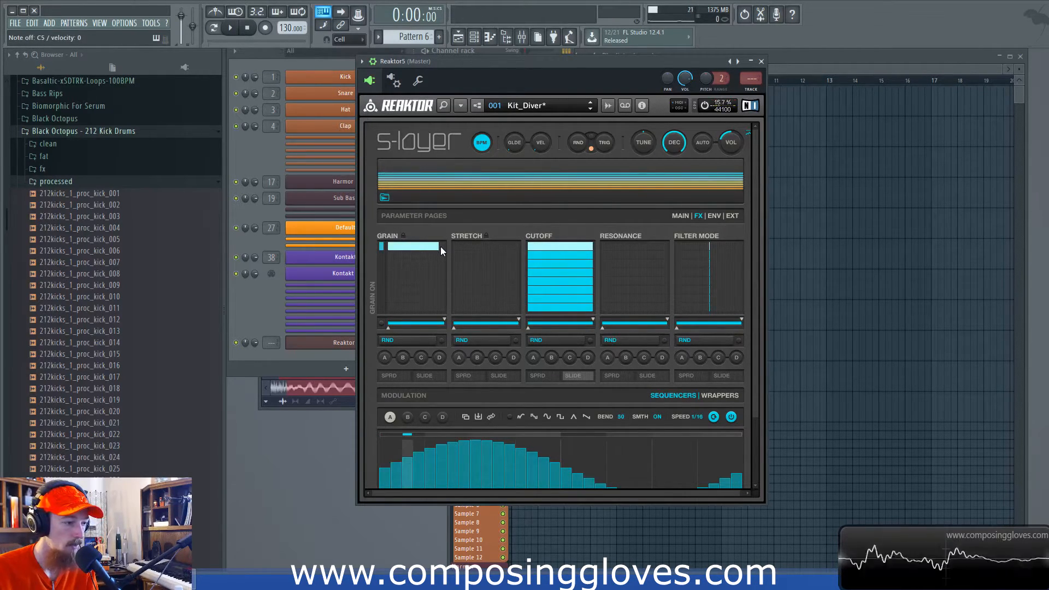
mouse_move(455, 247)
left_mouse_down()
mouse_move(514, 248)
mouse_move(403, 248)
left_mouse_up()
left_click_drag(476, 247, 513, 247)
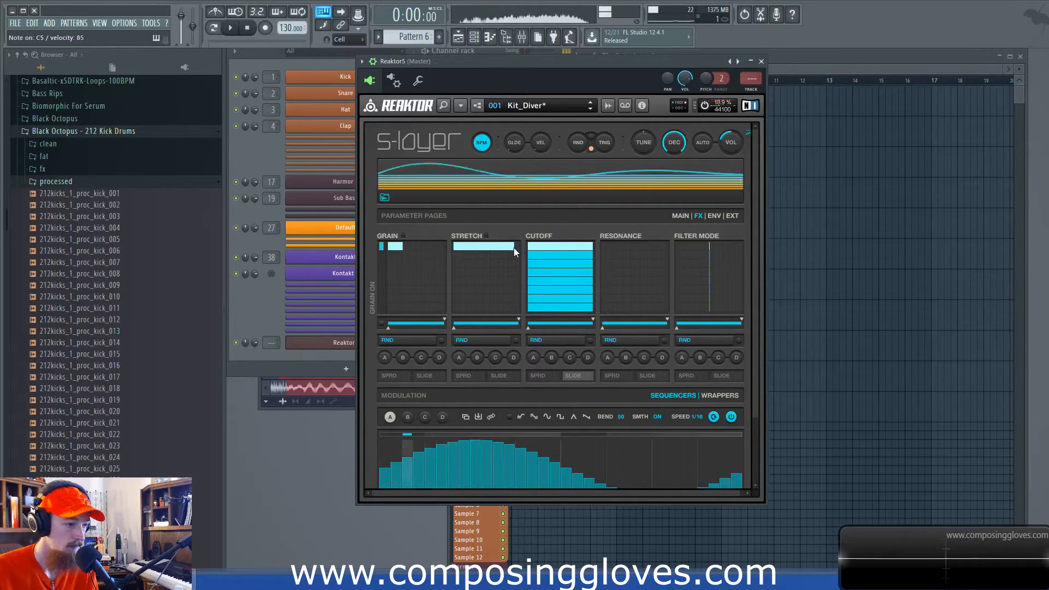
Set the first layer's sample speed to x2 and lower its stretch to about a third
left_click(680, 217)
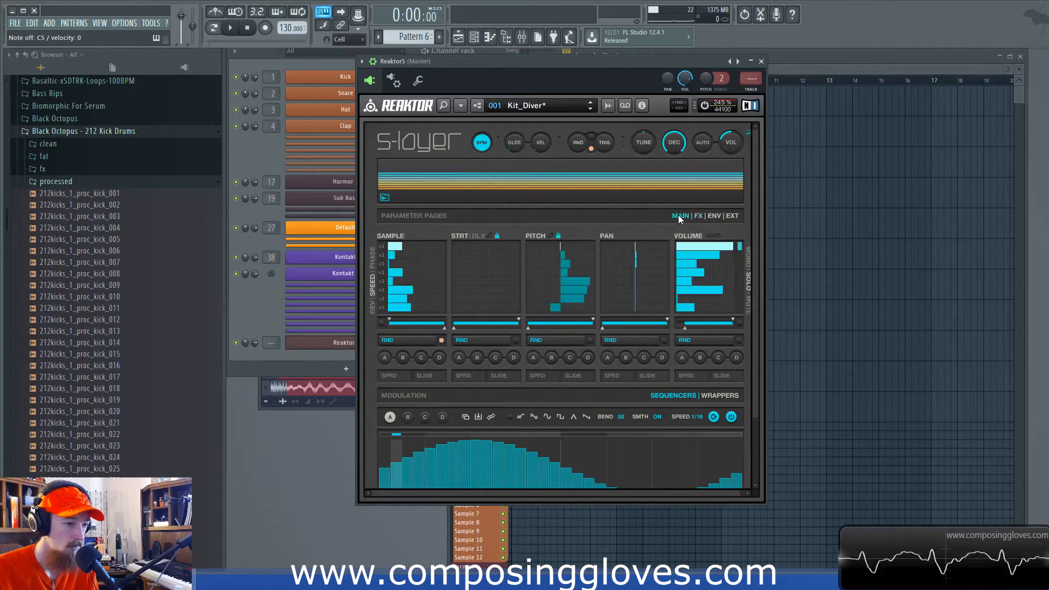
left_click(383, 249)
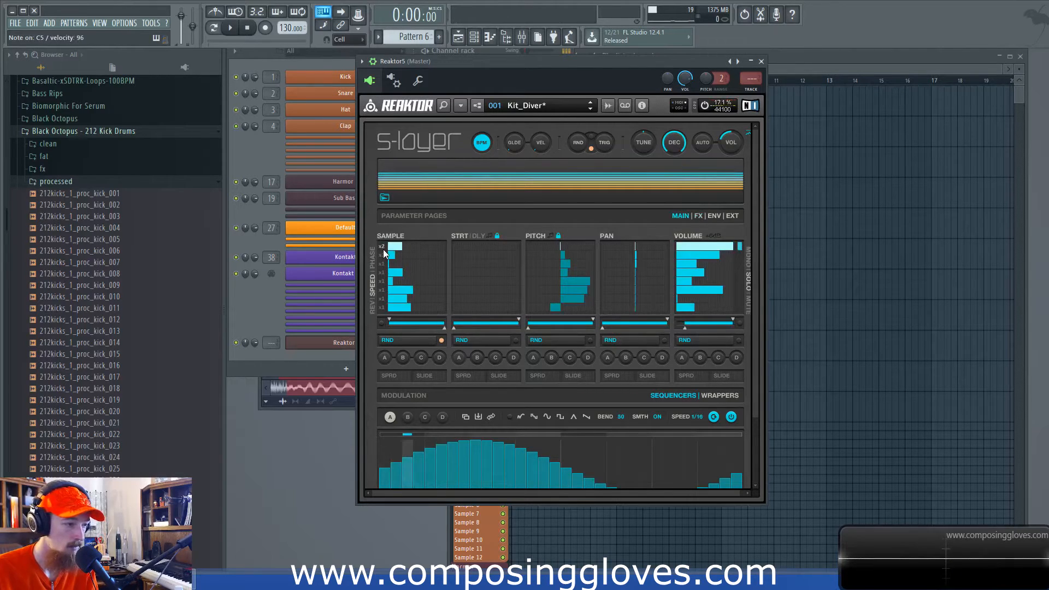
left_click(698, 217)
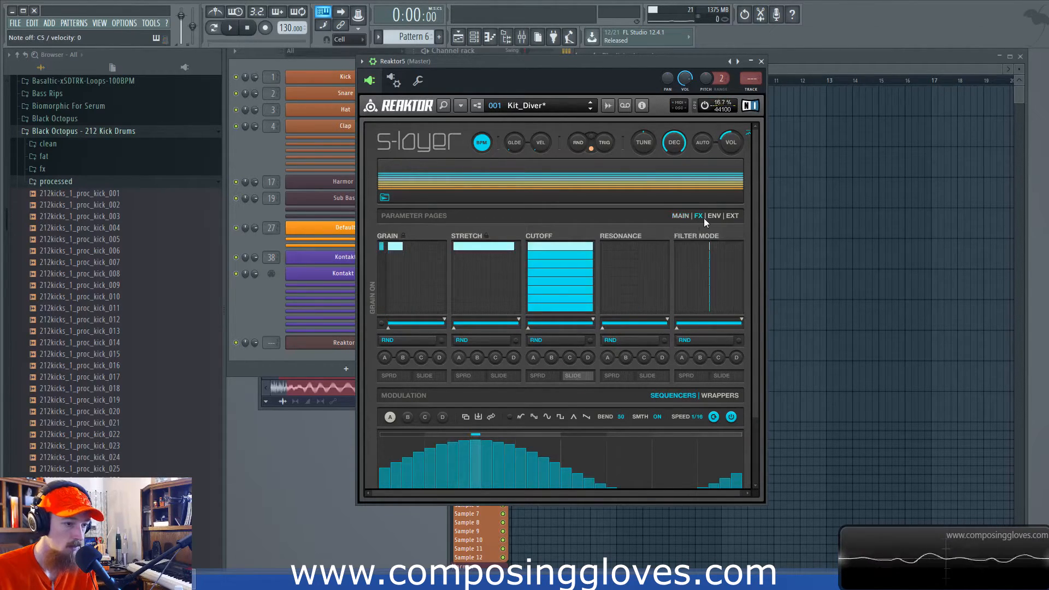
left_click(473, 246)
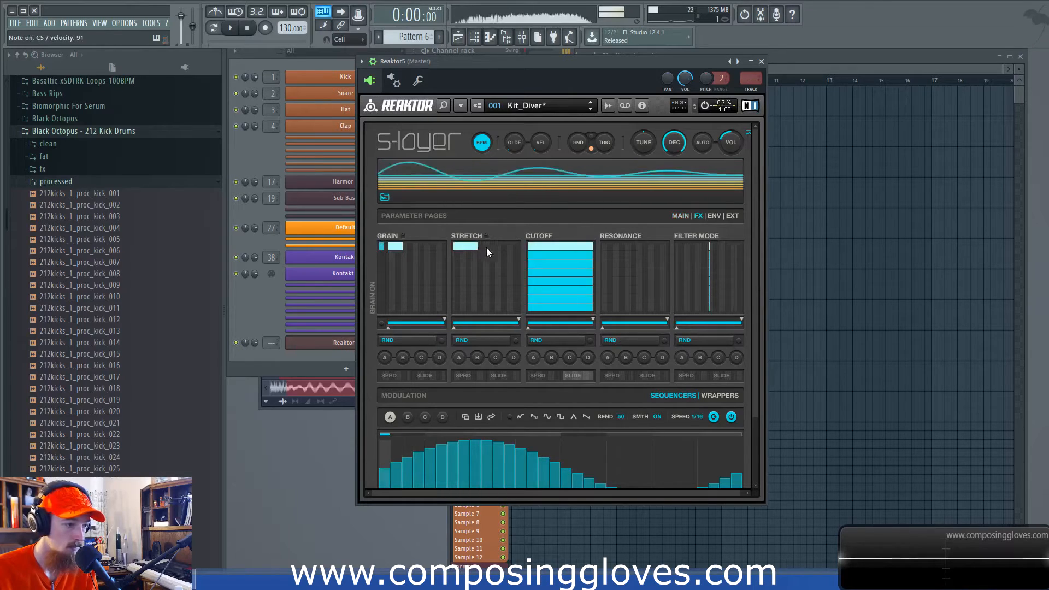
Pick a higher sample for the first layer and clear its grain and stretch settings
left_click(680, 217)
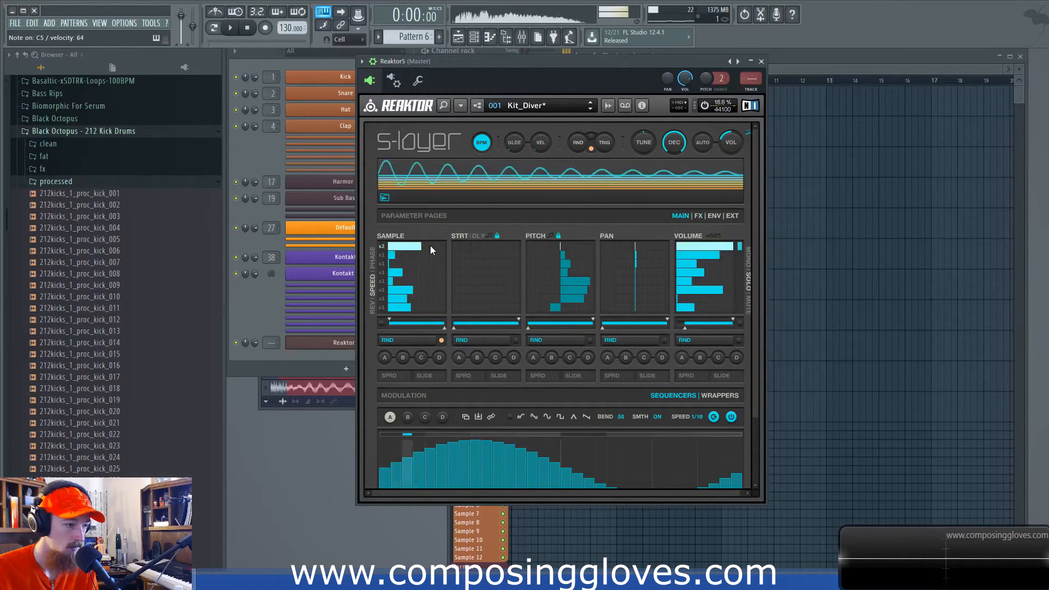
left_click(698, 217)
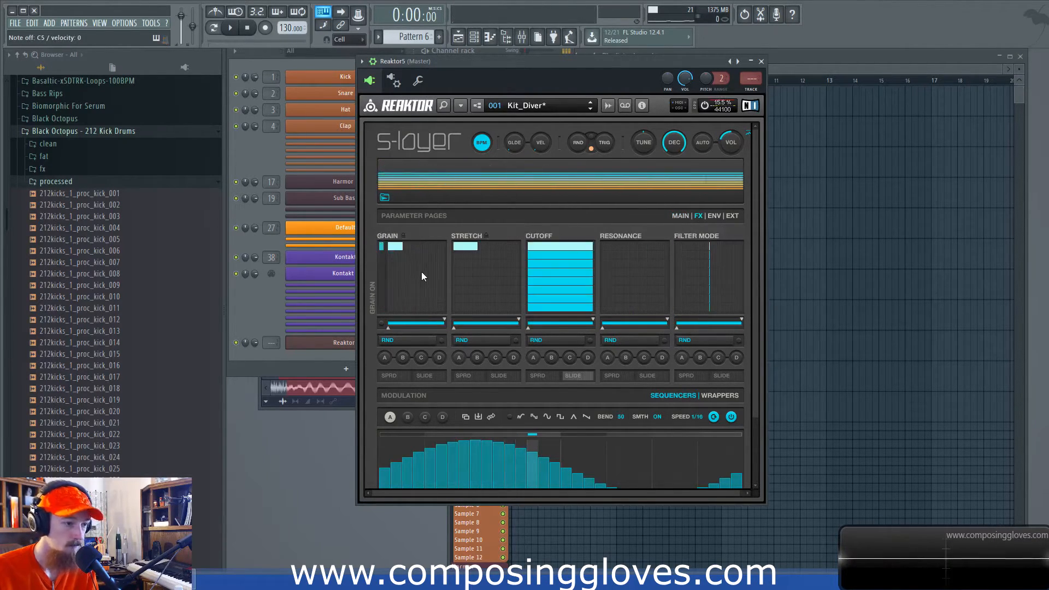
left_click_drag(403, 246, 370, 245)
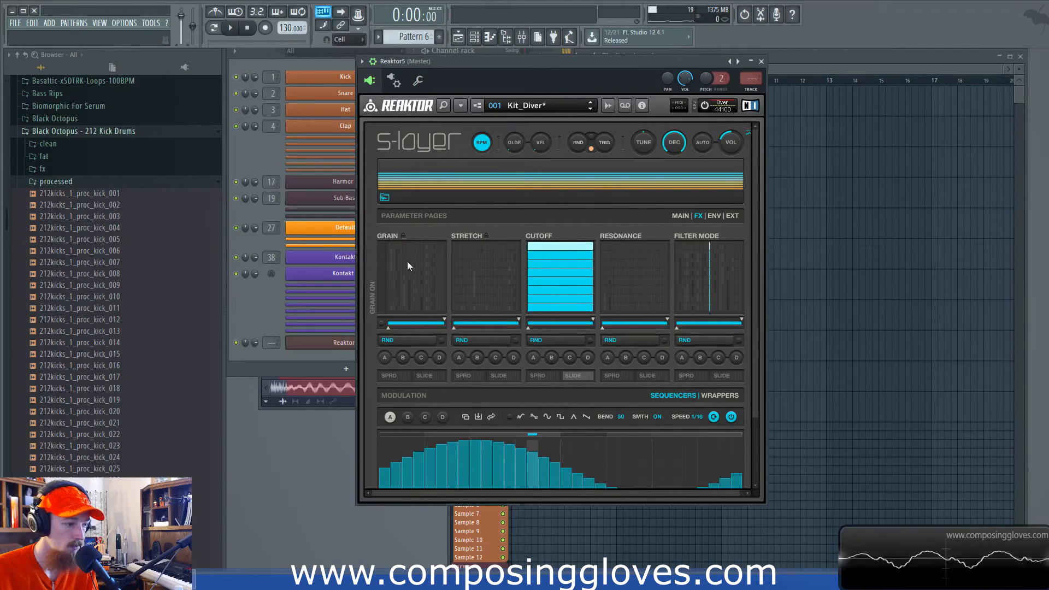
Turn off BPM mode and switch the Sample column's side control to Rev
left_click(680, 216)
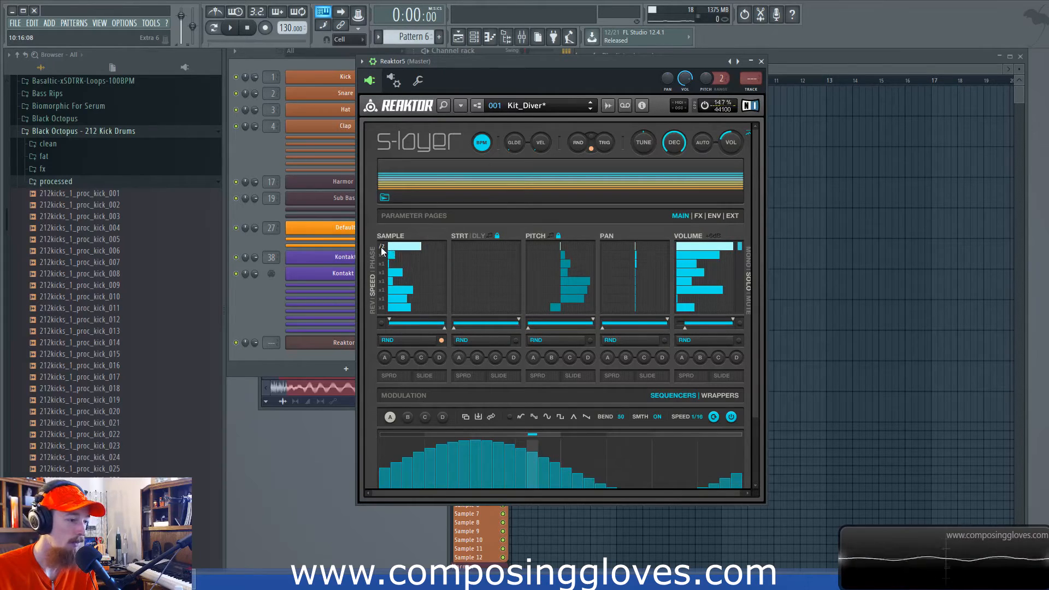
left_click(482, 141)
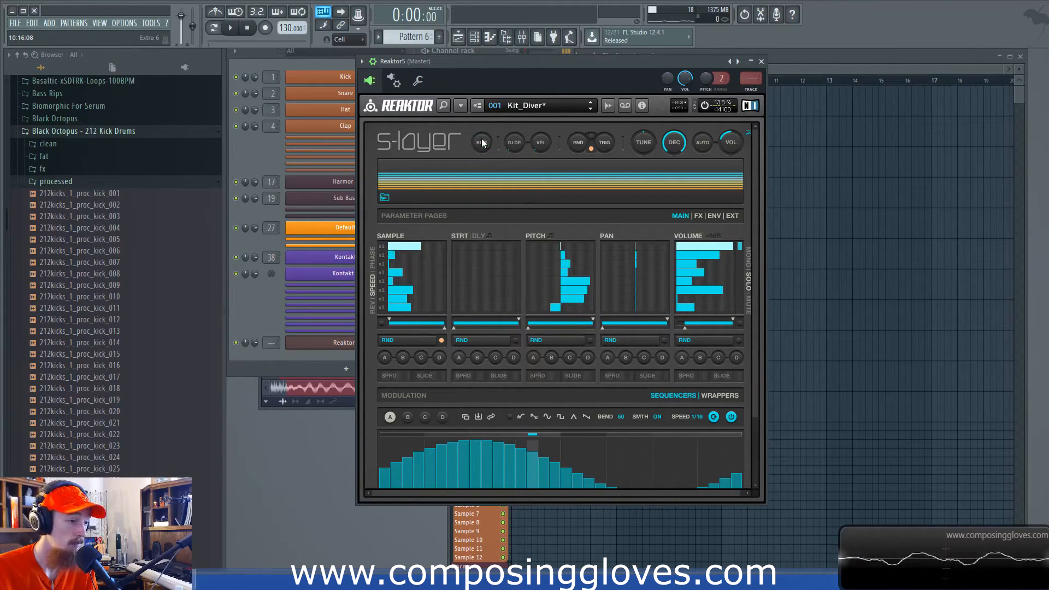
left_click(383, 247)
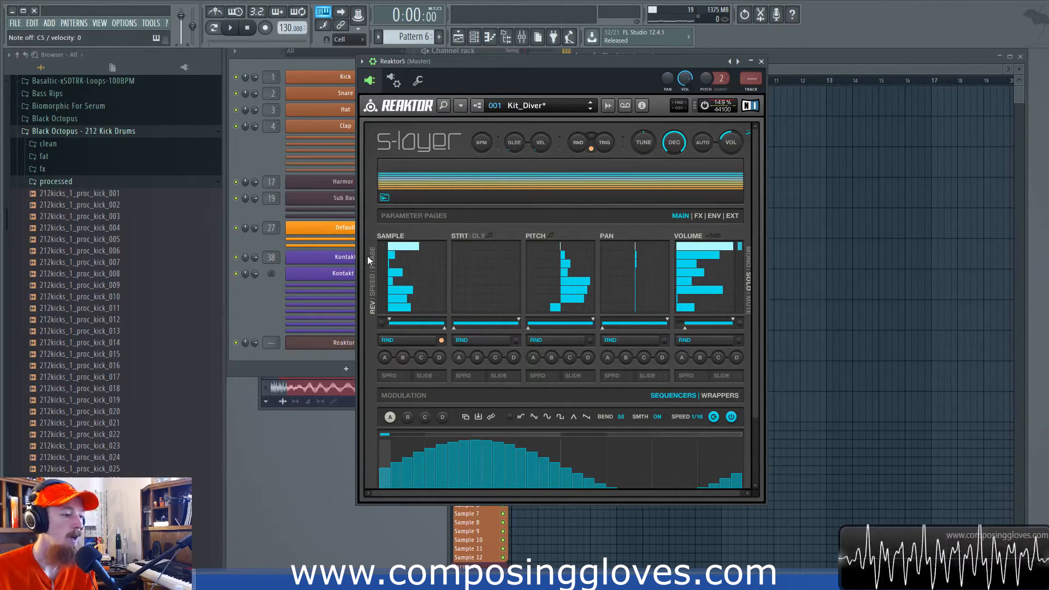
left_click(372, 283)
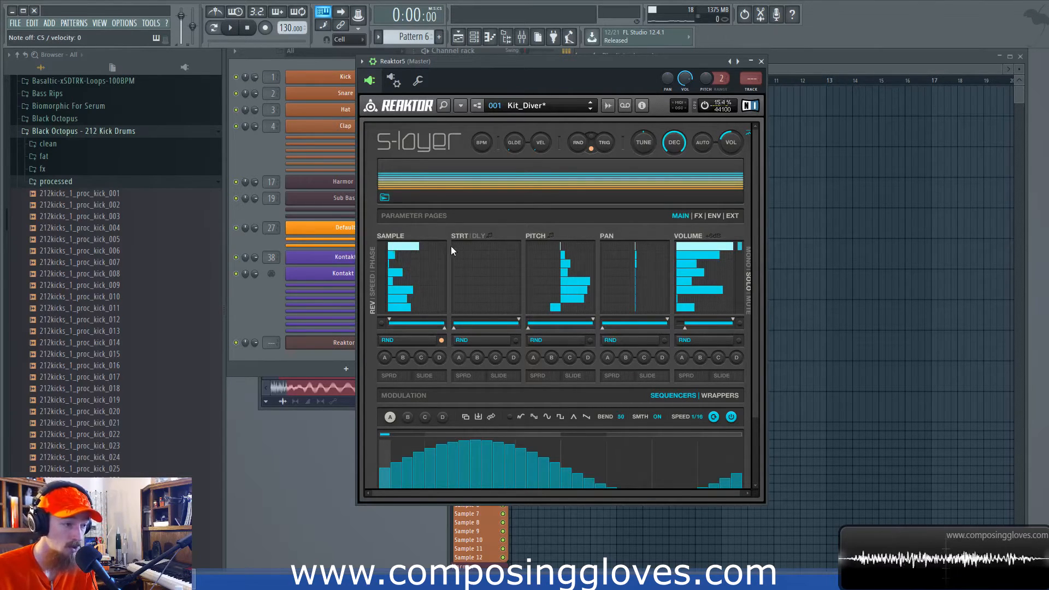
Switch the Start column to Delay, reset pitch and pan for all layers, and lower the volume of layers two to eight
left_click(477, 235)
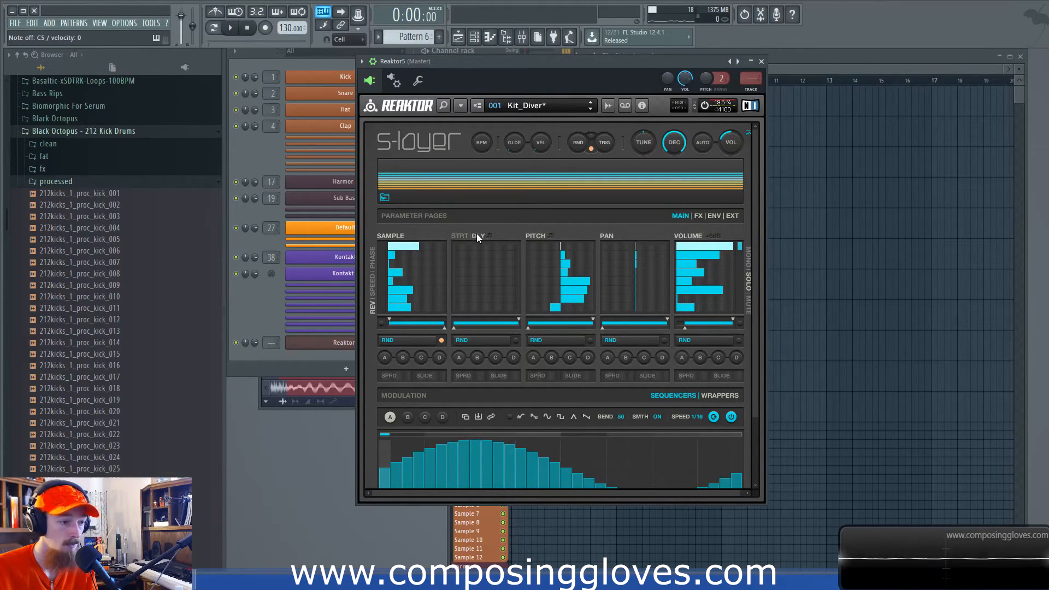
left_click(536, 236)
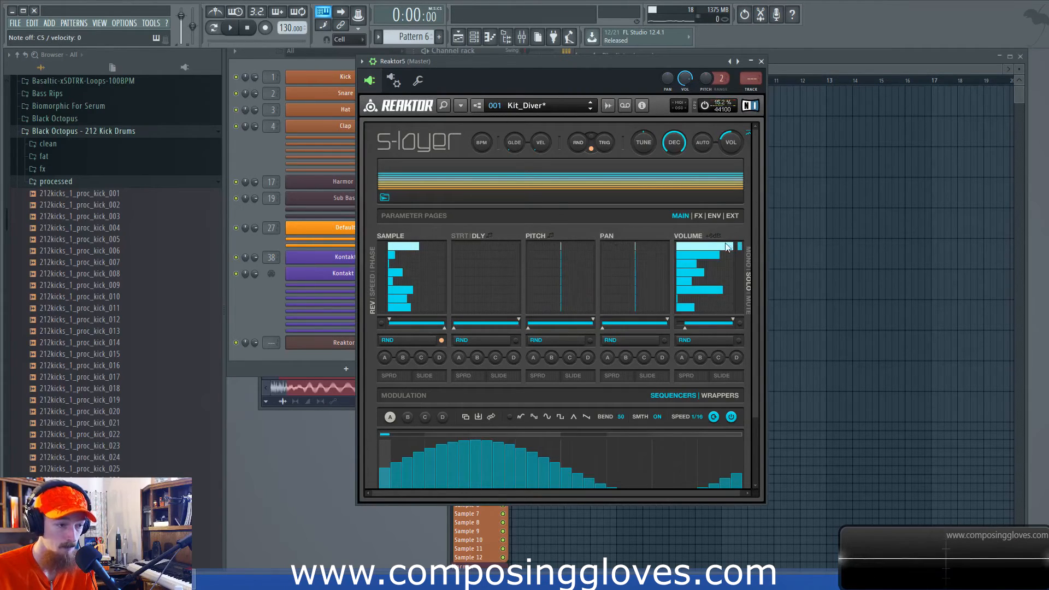
left_click(690, 236)
left_click_drag(684, 260, 686, 311)
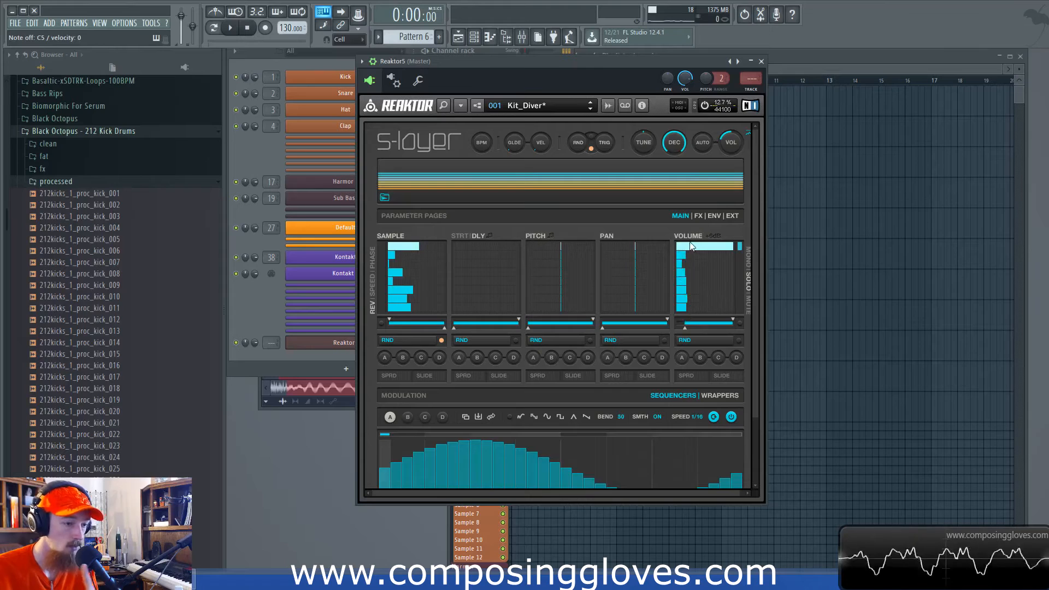
left_click(691, 236)
mouse_move(708, 264)
left_mouse_down()
mouse_move(686, 294)
mouse_move(687, 261)
left_mouse_up()
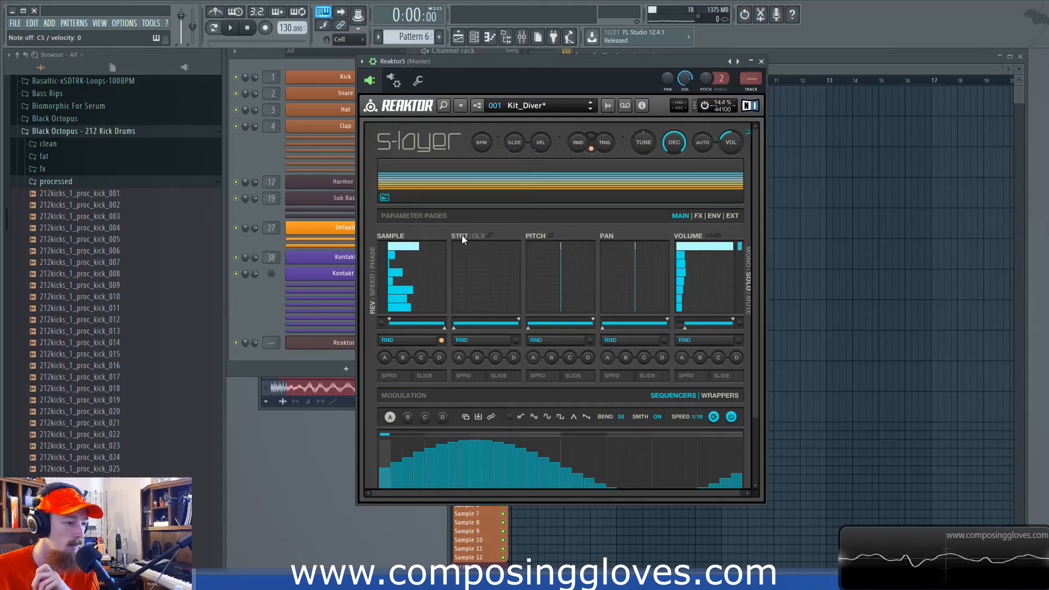
Try the note-sync option of the Start/Delay column and bring the modulation section into view
left_click(490, 236)
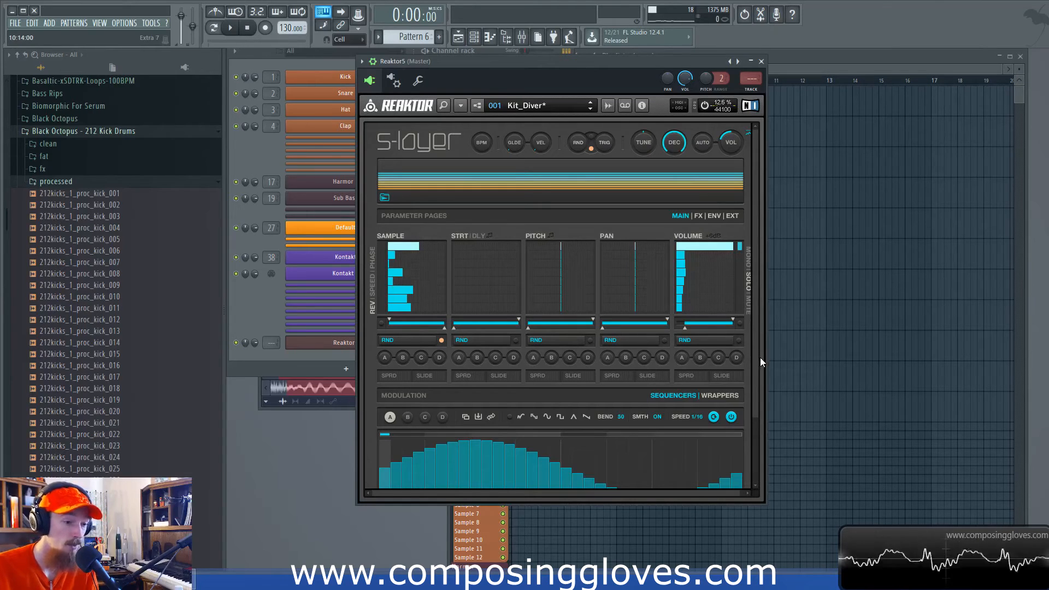
mouse_move(754, 407)
left_mouse_down()
mouse_move(754, 461)
mouse_move(753, 407)
left_mouse_up()
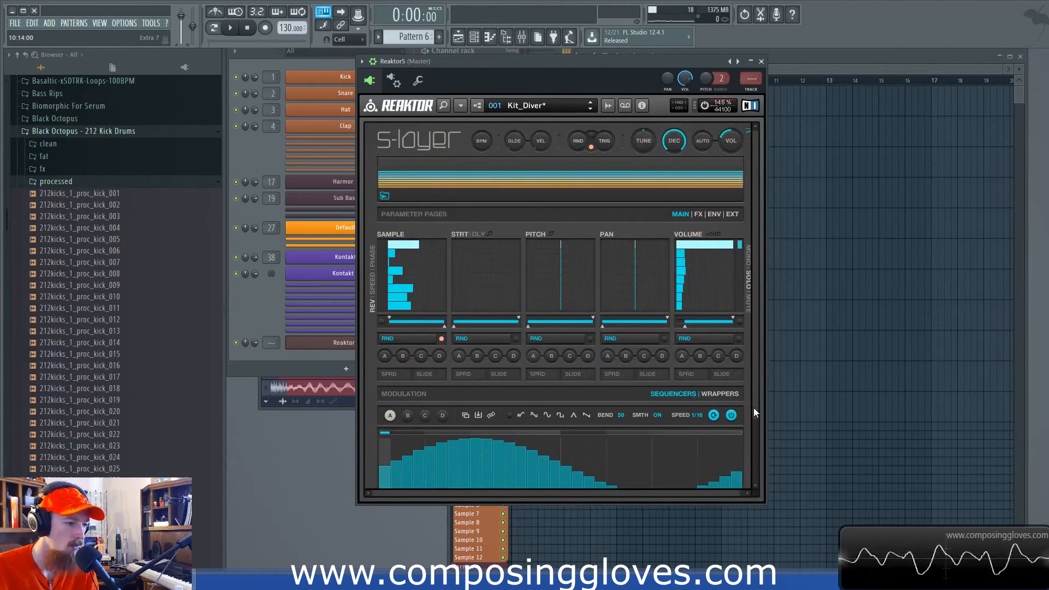